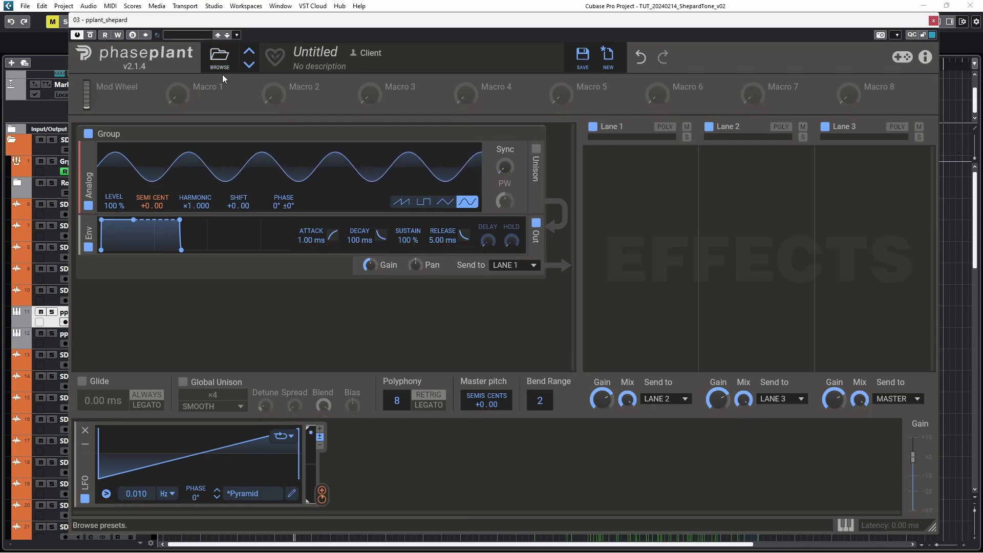
# Rename Macro 1 to "LFO Rate", assign it to the LFO's rate, and raise the macro slightly
pyautogui.doubleClick(233, 87)
pyautogui.write('LFO Rate')
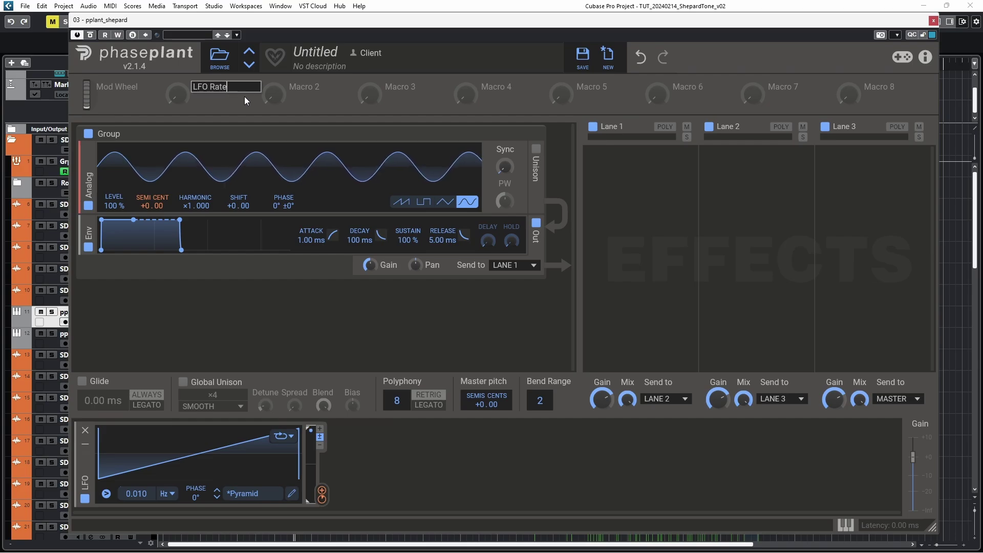
pyautogui.press('Return')
pyautogui.moveTo(194, 102); pyautogui.dragTo(137, 503)
pyautogui.click(133, 496)
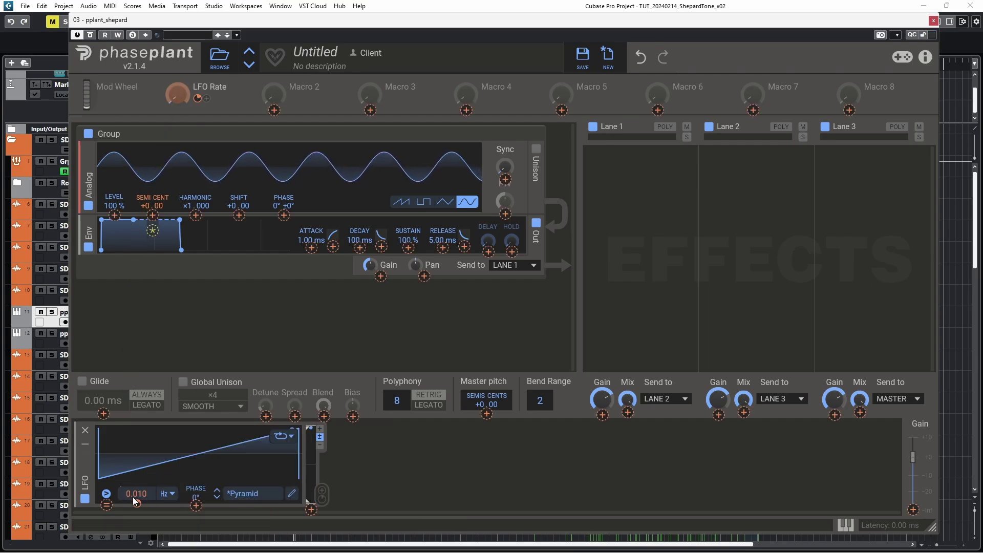
pyautogui.moveTo(174, 98); pyautogui.dragTo(173, 93)
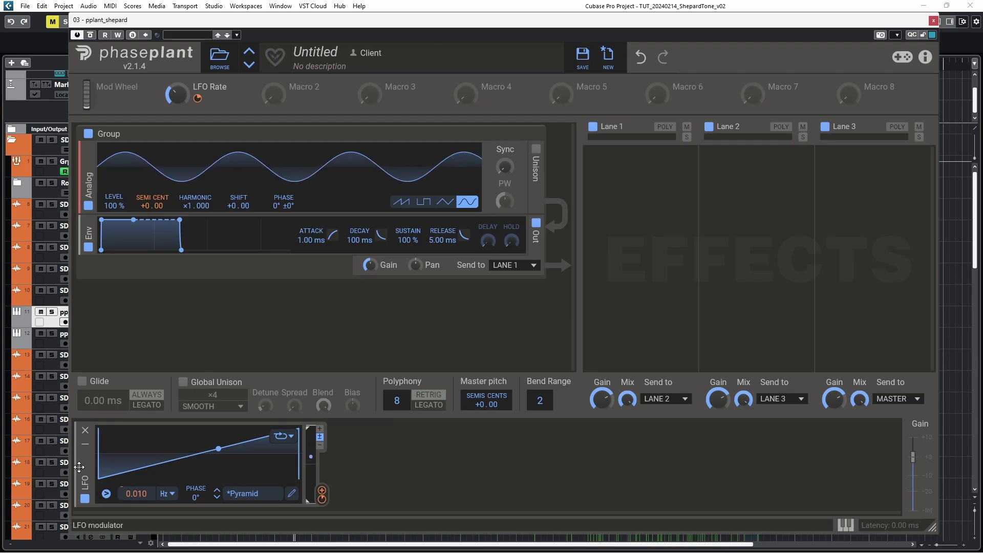
# Duplicate the ramp LFO and reshape the copy as a unipolar triangle peaking at 100% halfway through the cycle
pyautogui.moveTo(80, 467); pyautogui.dragTo(390, 461)
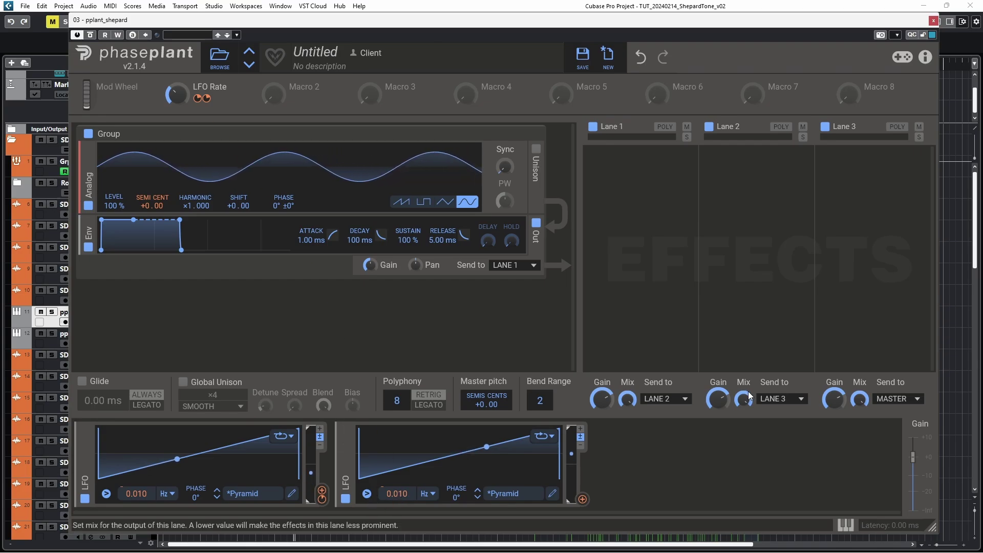
pyautogui.click(580, 431)
pyautogui.click(552, 493)
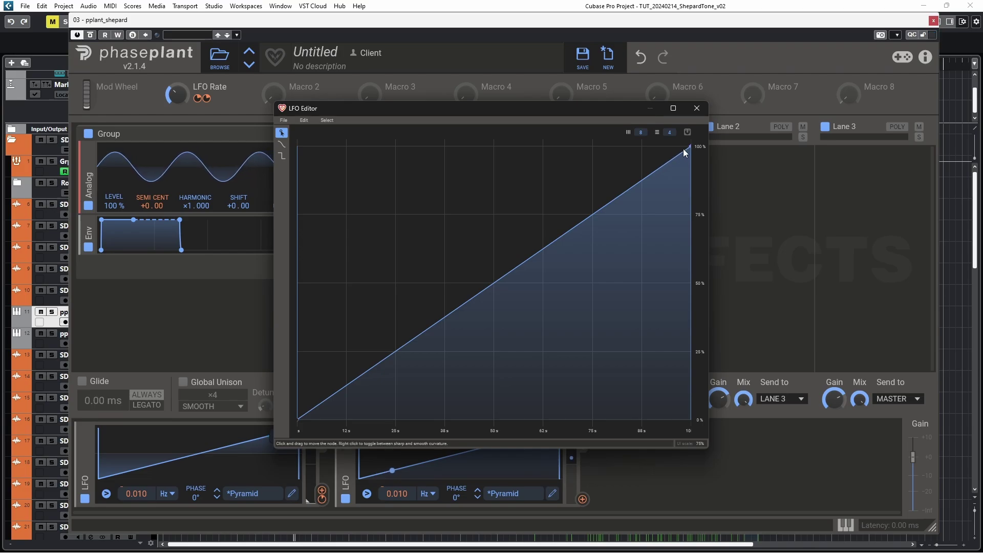
pyautogui.moveTo(684, 150); pyautogui.dragTo(479, 153)
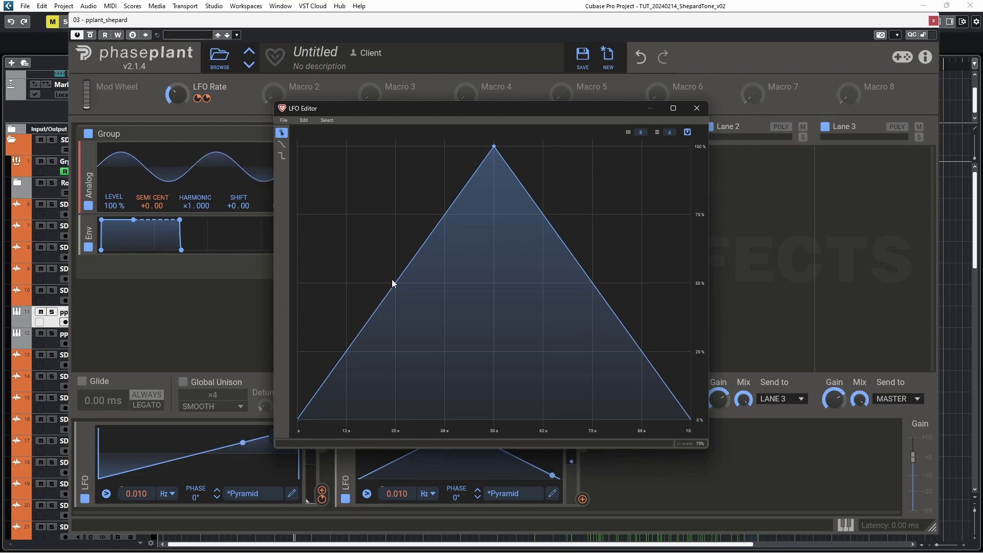
pyautogui.click(292, 494)
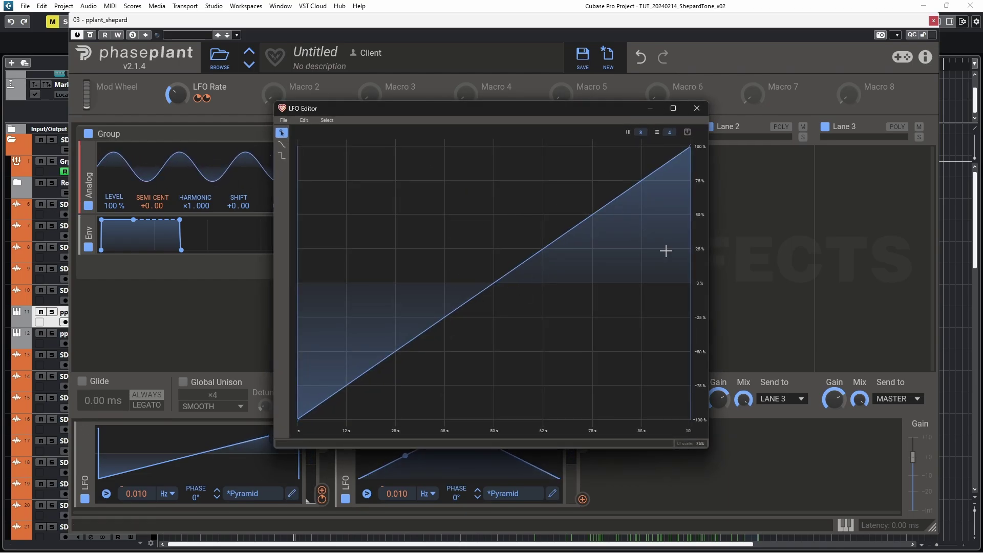
pyautogui.click(697, 108)
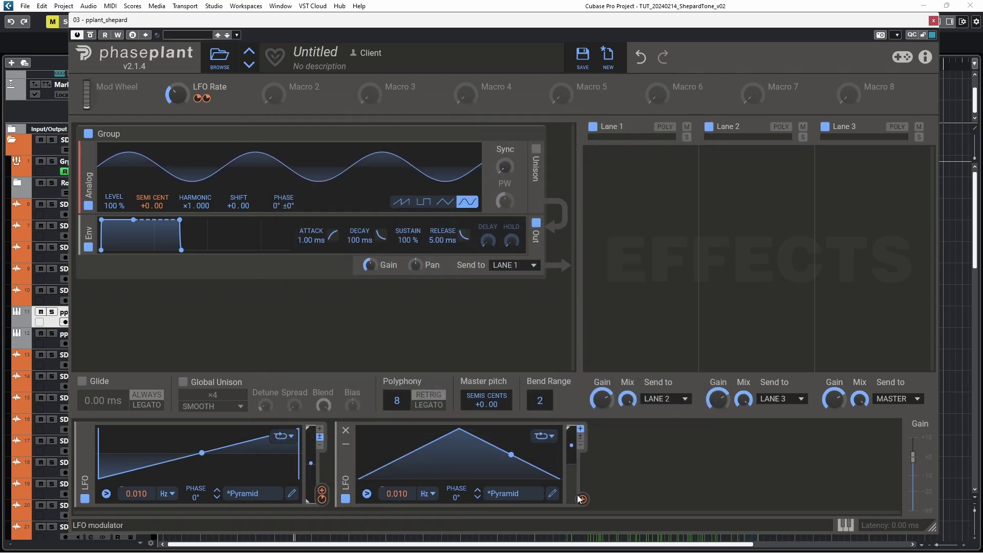
# Set the Analog oscillator's level to 0% and modulate that level with the triangle LFO
pyautogui.moveTo(114, 205); pyautogui.dragTo(114, 245)
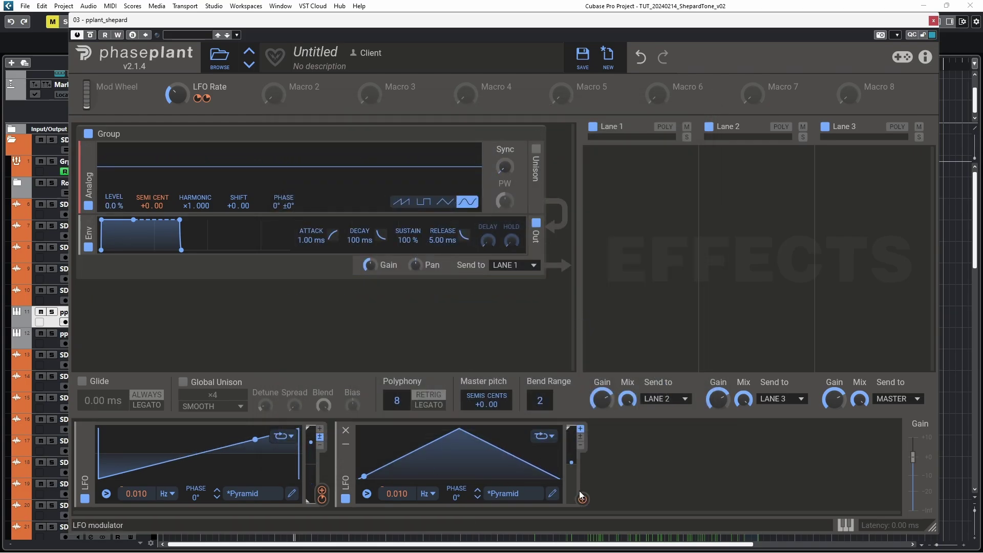
pyautogui.moveTo(580, 492); pyautogui.dragTo(114, 215)
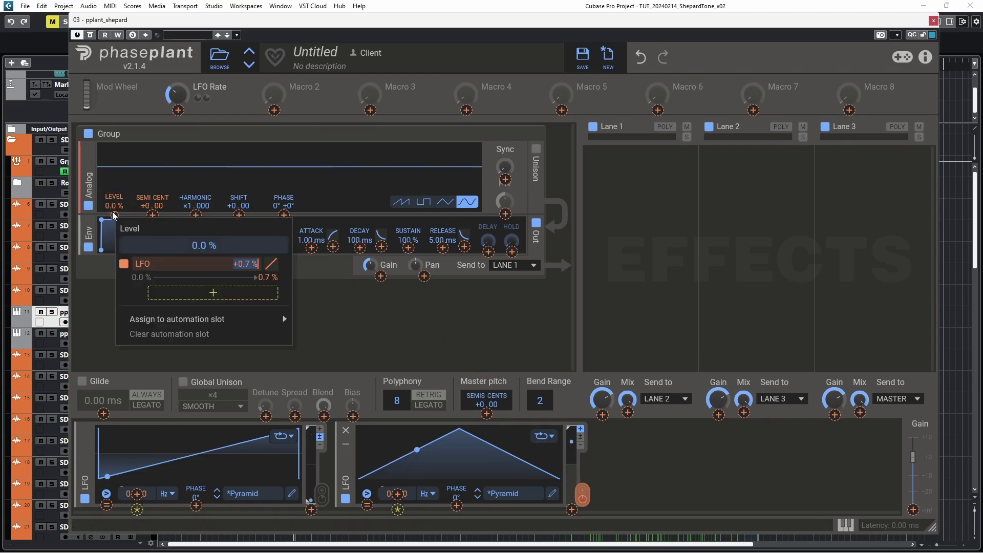
pyautogui.press('Return')
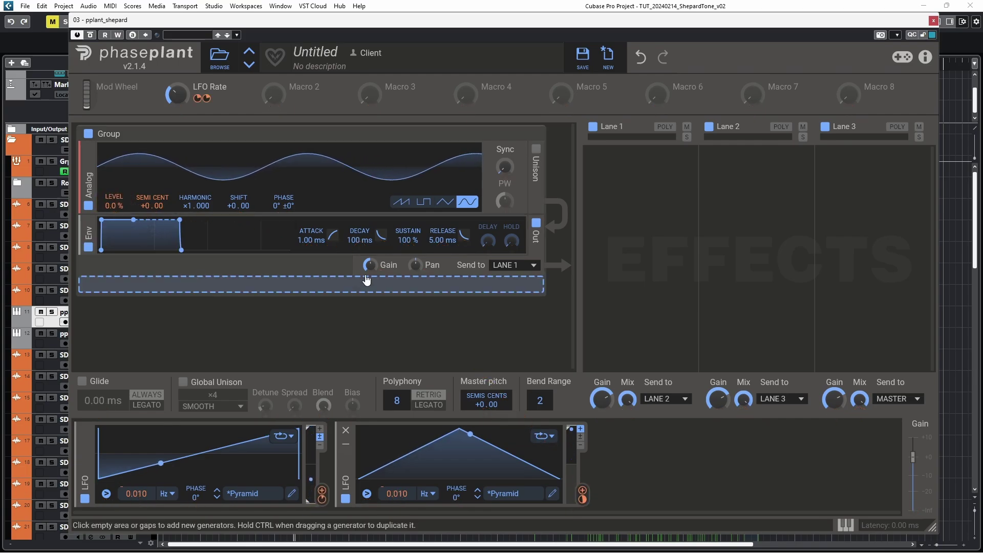
# Raise the oscillator group's output gain and add a Gain effect to Lane 1 set to -4.11 dB
pyautogui.rightClick(374, 265)
pyautogui.press('Escape')
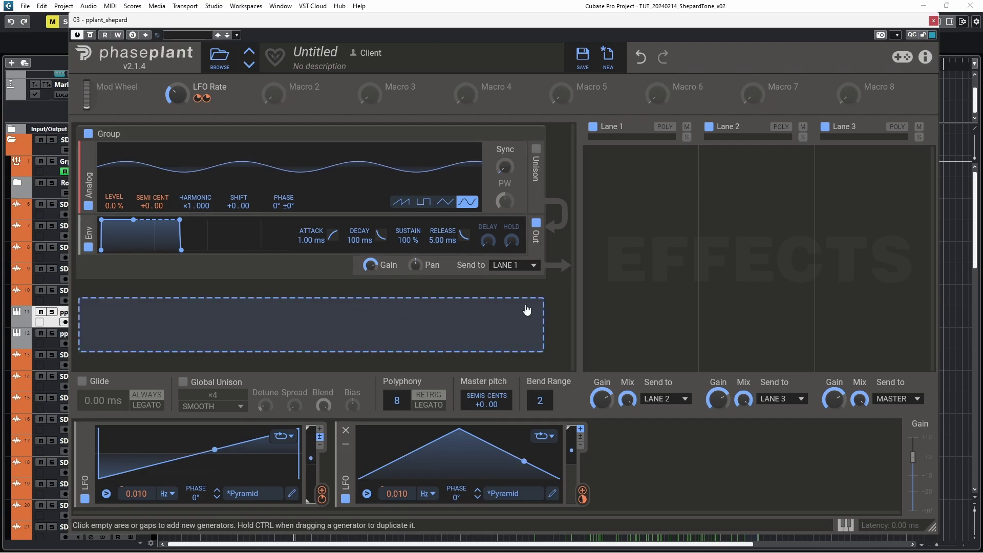
pyautogui.click(682, 282)
pyautogui.click(687, 252)
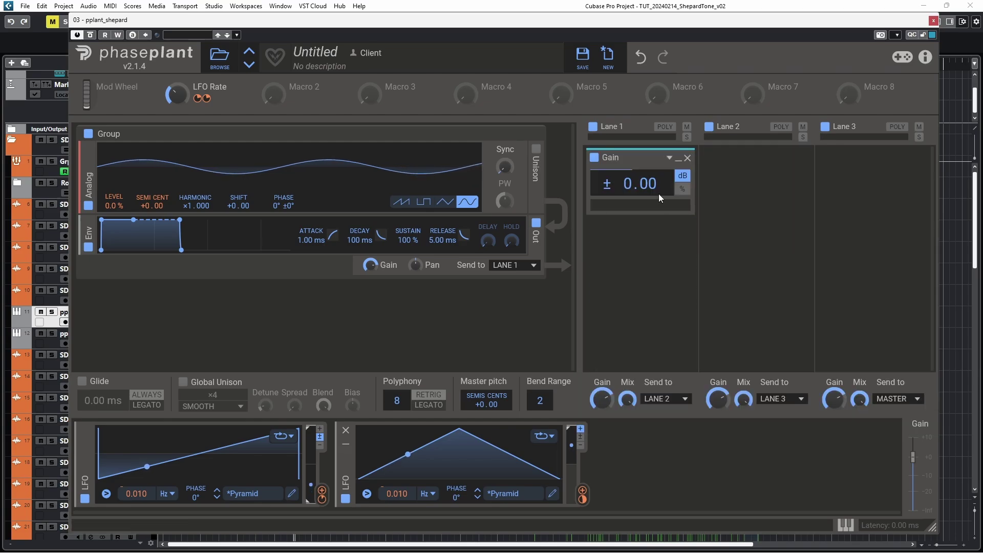
pyautogui.moveTo(658, 194); pyautogui.dragTo(659, 208)
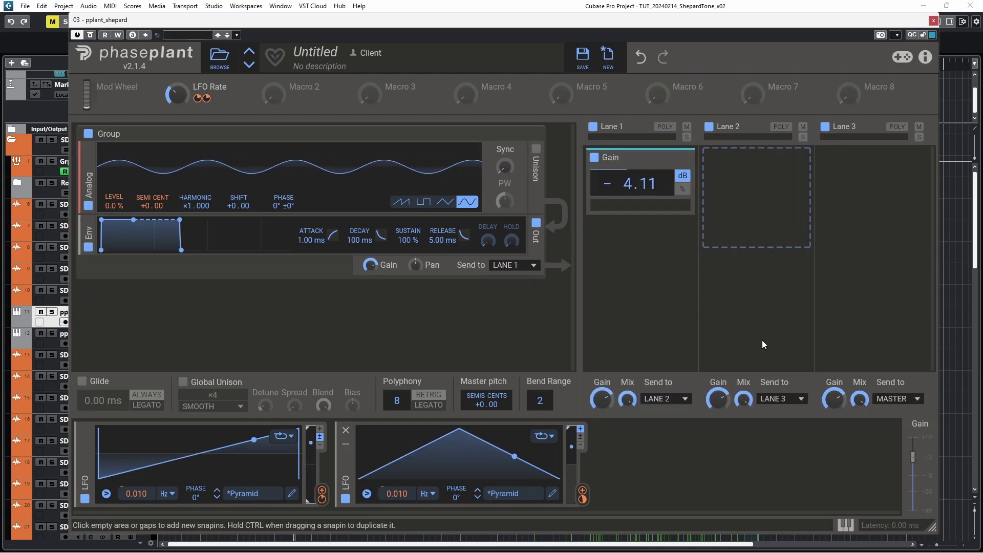
# Add a modulator group ahead of the LFOs and move the ramp and triangle LFOs into it
pyautogui.click(85, 431)
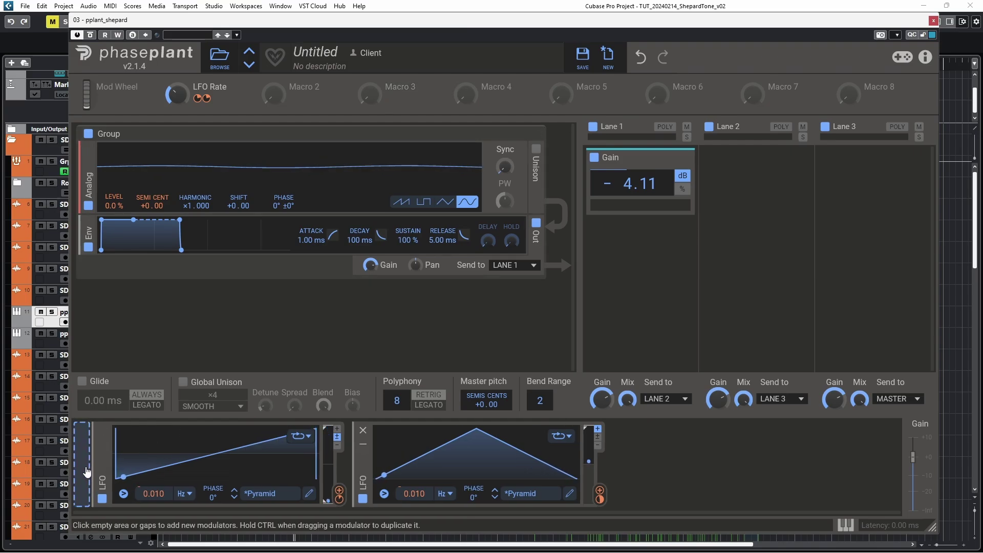
pyautogui.click(149, 451)
pyautogui.click(282, 509)
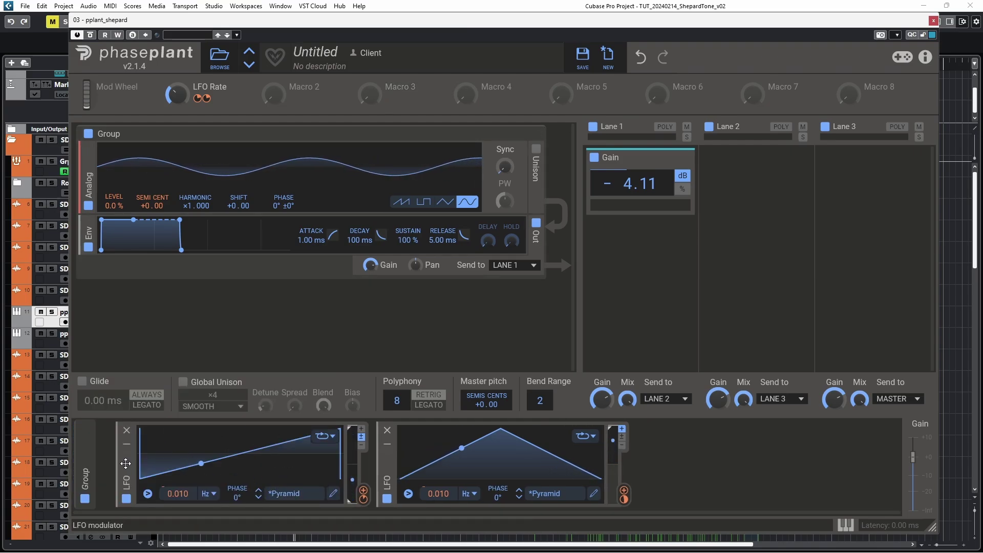
pyautogui.moveTo(127, 477); pyautogui.dragTo(99, 487)
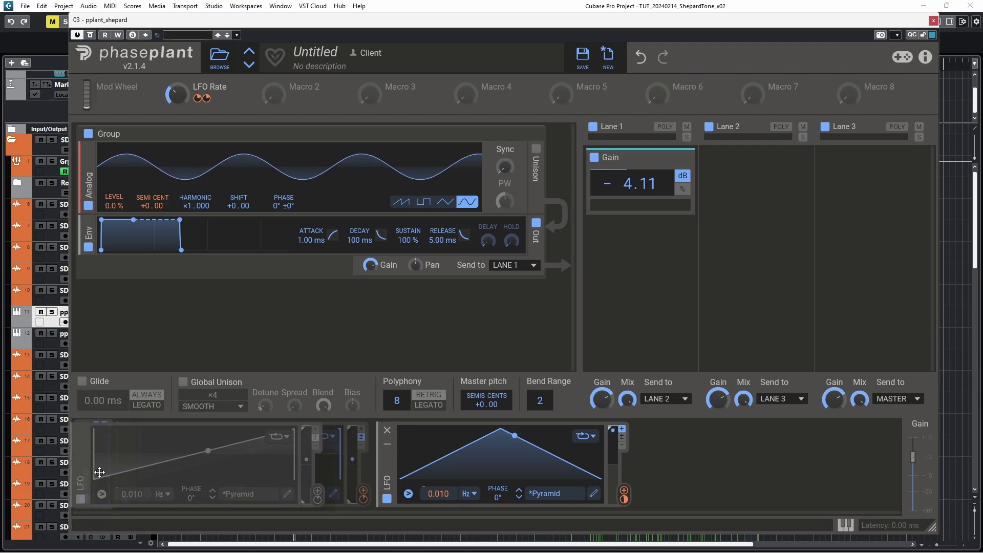
pyautogui.moveTo(362, 477); pyautogui.dragTo(345, 467)
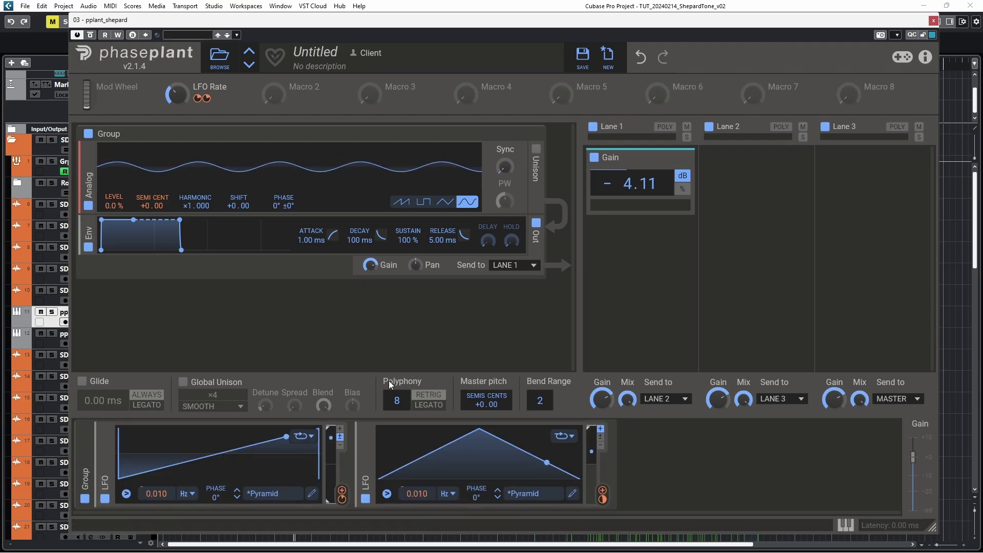
# Duplicate the oscillator group and the modulator group, clearing the copied oscillator's level and pitch modulations
pyautogui.moveTo(213, 136); pyautogui.dragTo(275, 322)
pyautogui.moveTo(100, 472); pyautogui.dragTo(694, 478)
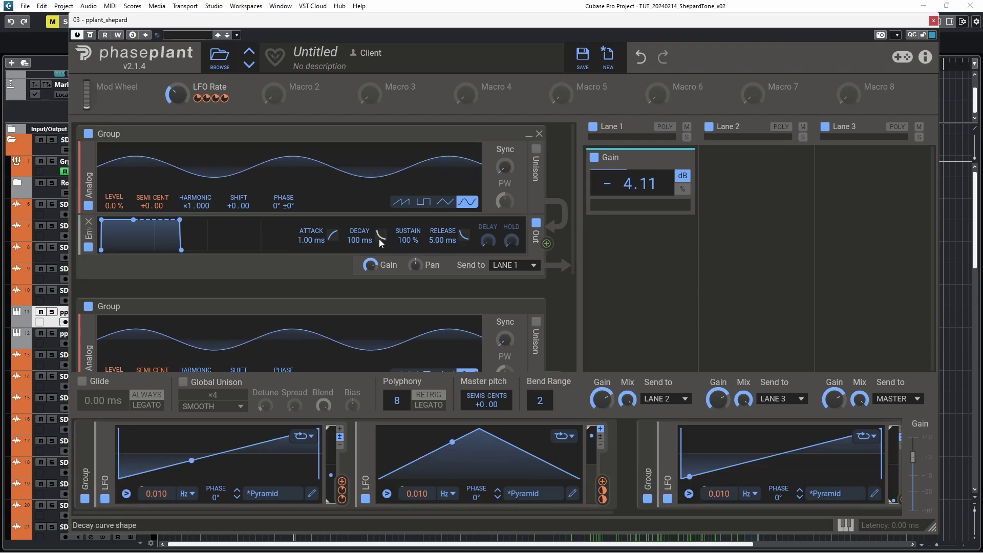
pyautogui.scroll(-3, 371, 217)
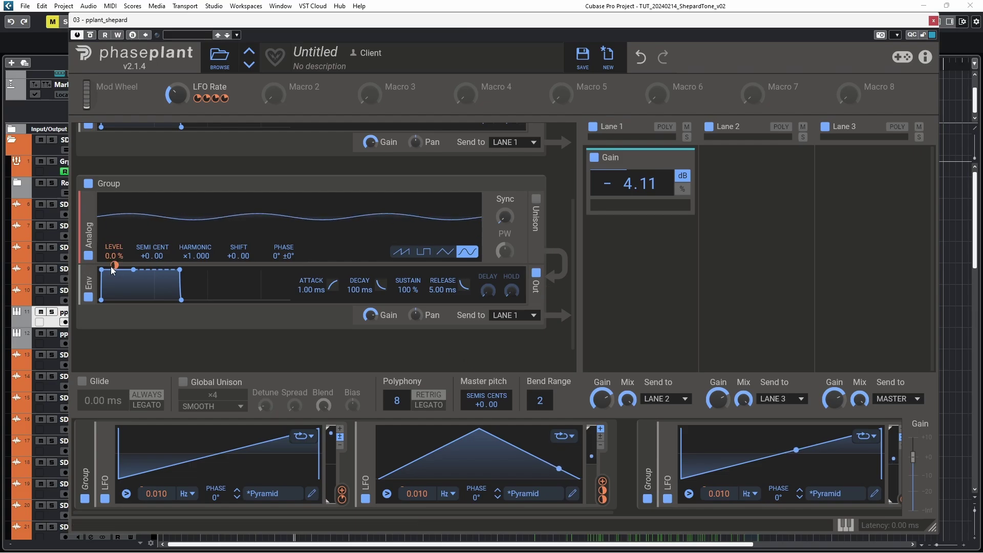
# In the duplicated oscillator group, modulate the semi/cent pitch with the copied ramp LFO and the level with the copied triangle LFO
pyautogui.hscroll(5, 551, 484)
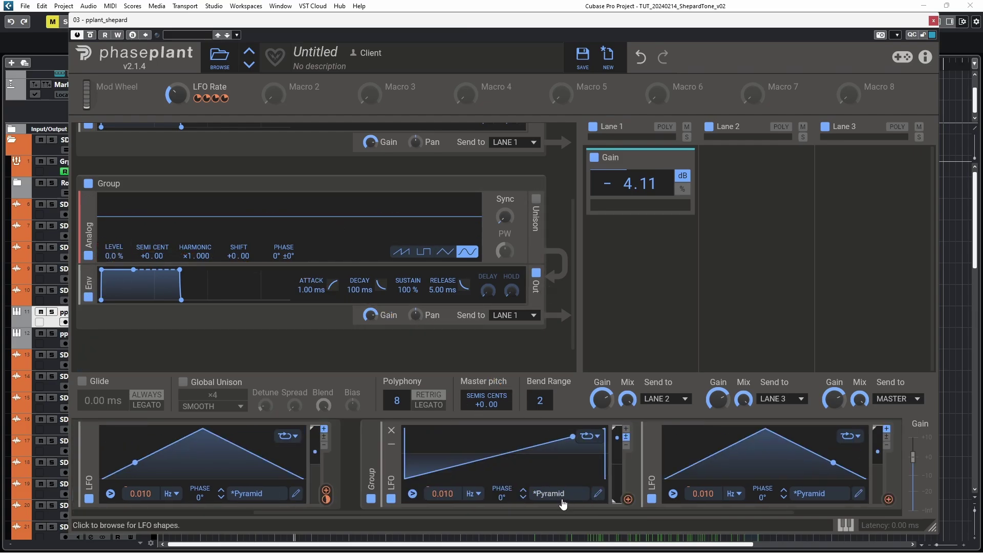
pyautogui.click(559, 498)
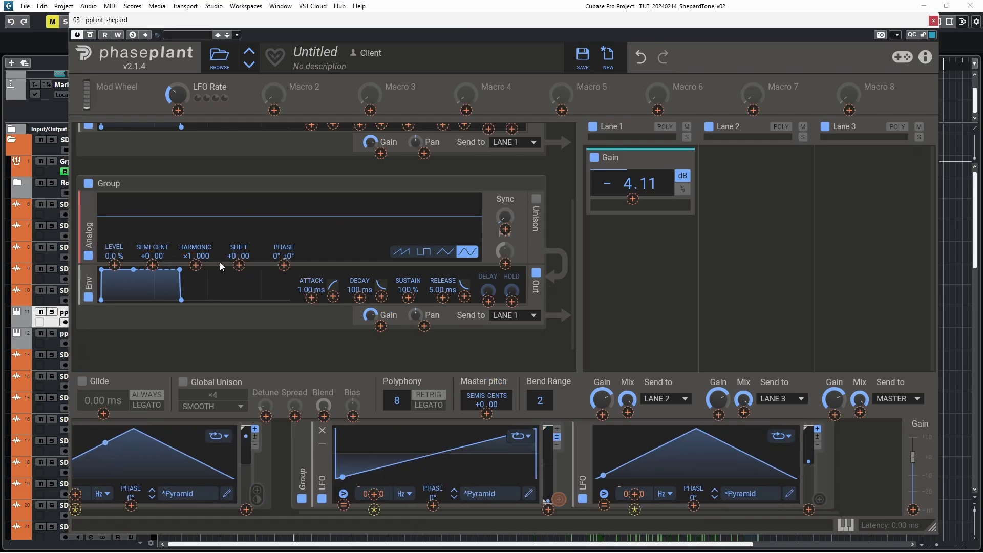
pyautogui.click(153, 265)
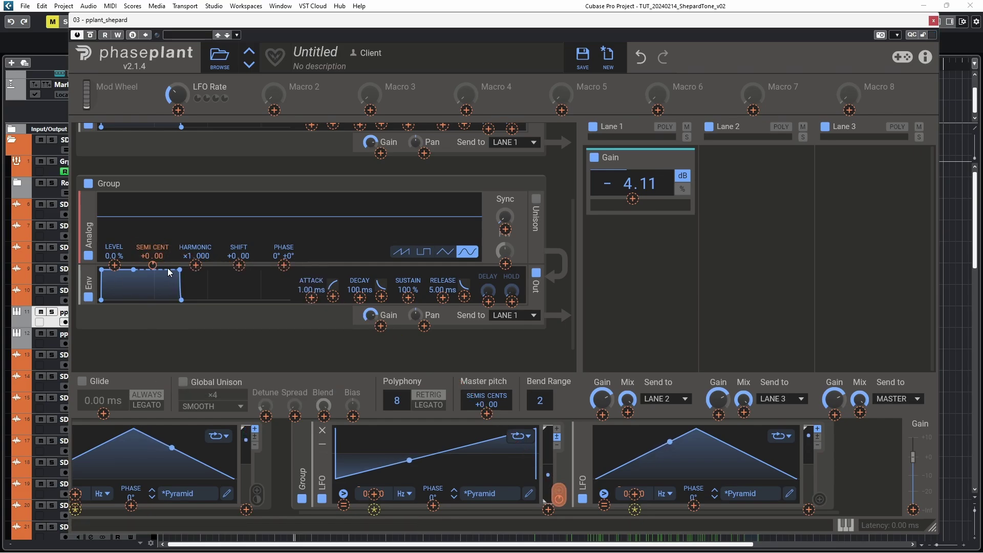
pyautogui.click(817, 500)
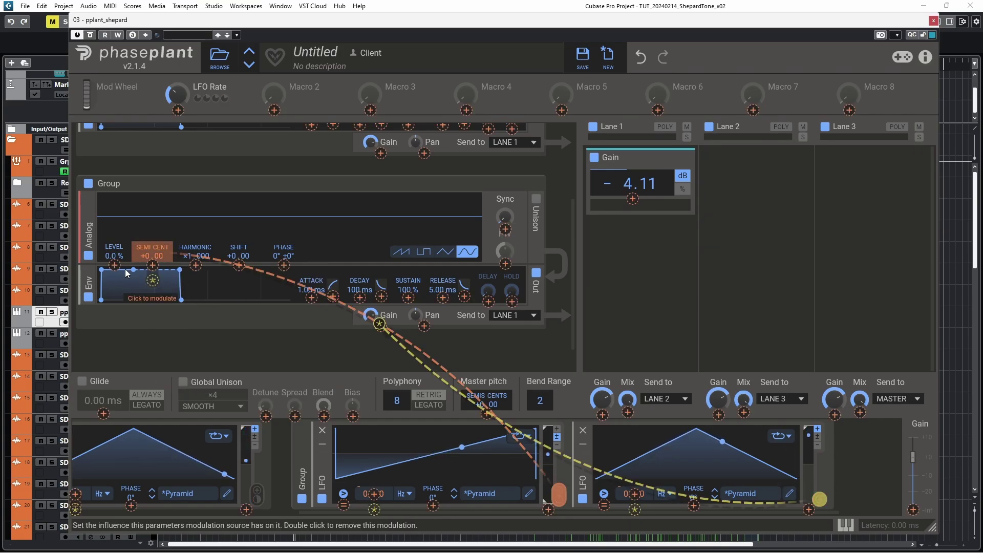
pyautogui.click(114, 265)
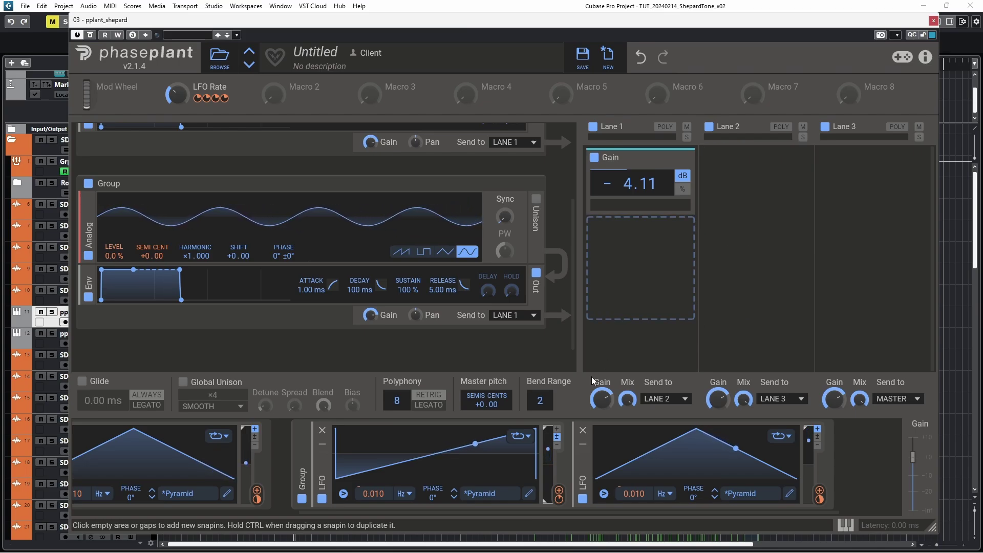
# Set the phase of both LFOs in the second modulator group to 180°
pyautogui.moveTo(433, 494); pyautogui.dragTo(496, 405)
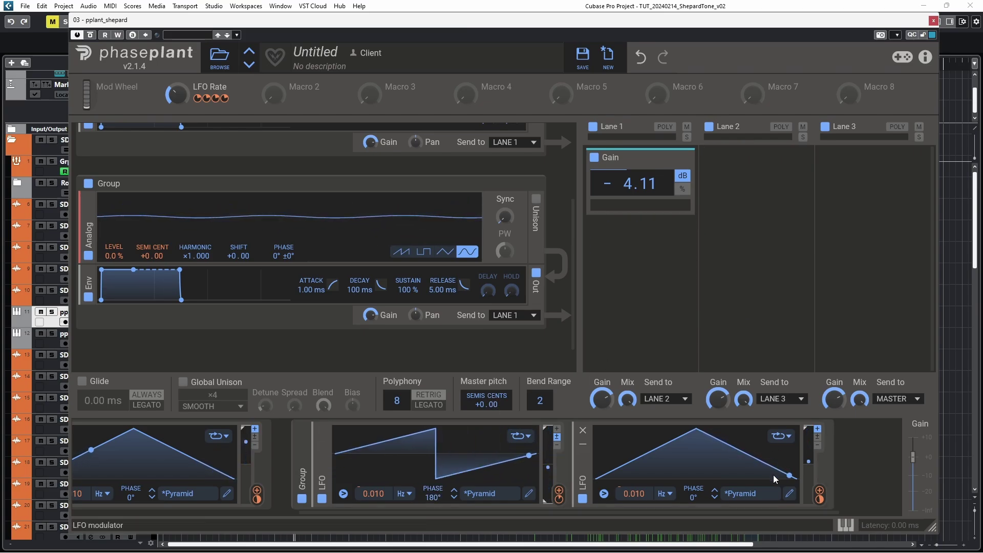
pyautogui.moveTo(694, 493); pyautogui.dragTo(744, 318)
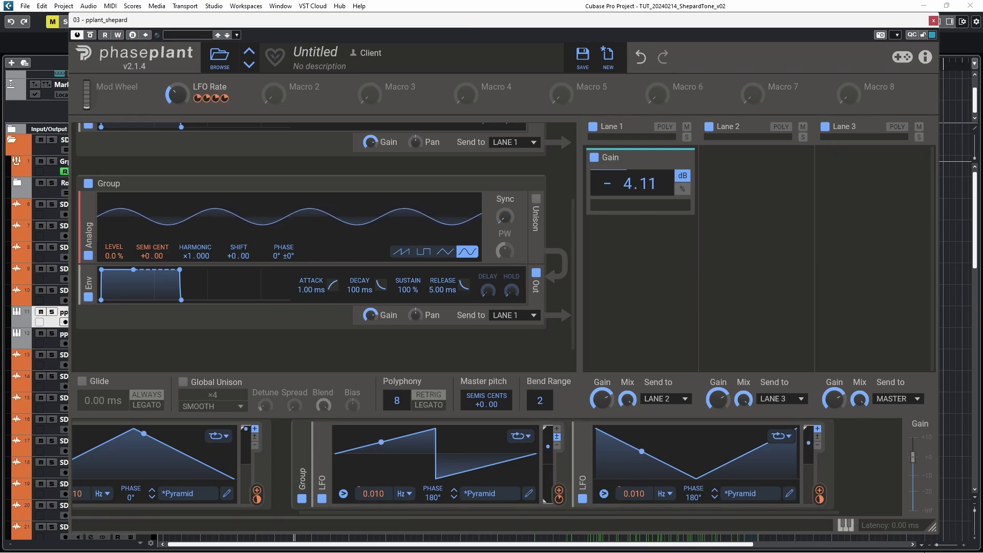
pyautogui.click(379, 331)
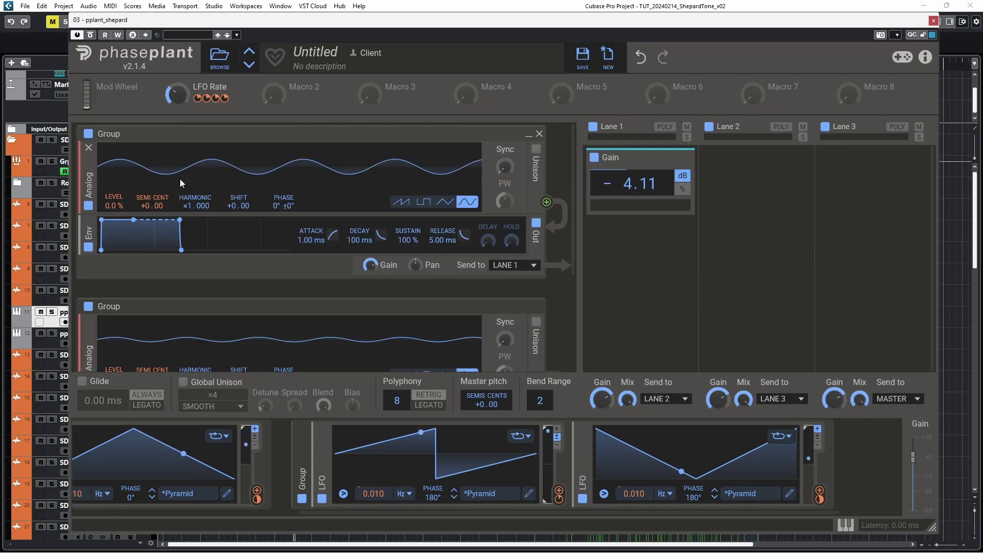
# Rename the first oscillator group to "Phase 0" and the second oscillator group to "Phase 180"
pyautogui.doubleClick(113, 134)
pyautogui.write('Phase 0')
pyautogui.press('Return')
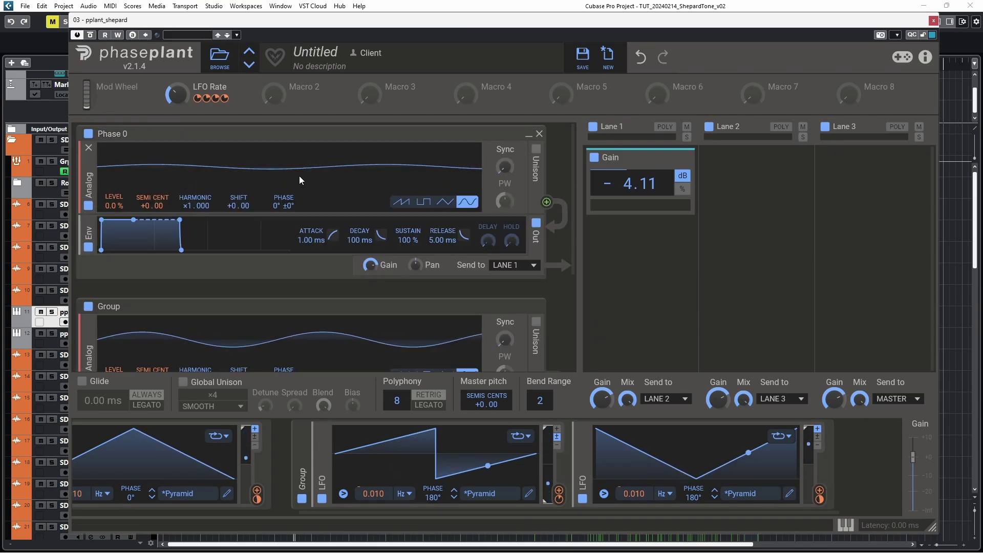
pyautogui.doubleClick(109, 306)
pyautogui.write('Ph')
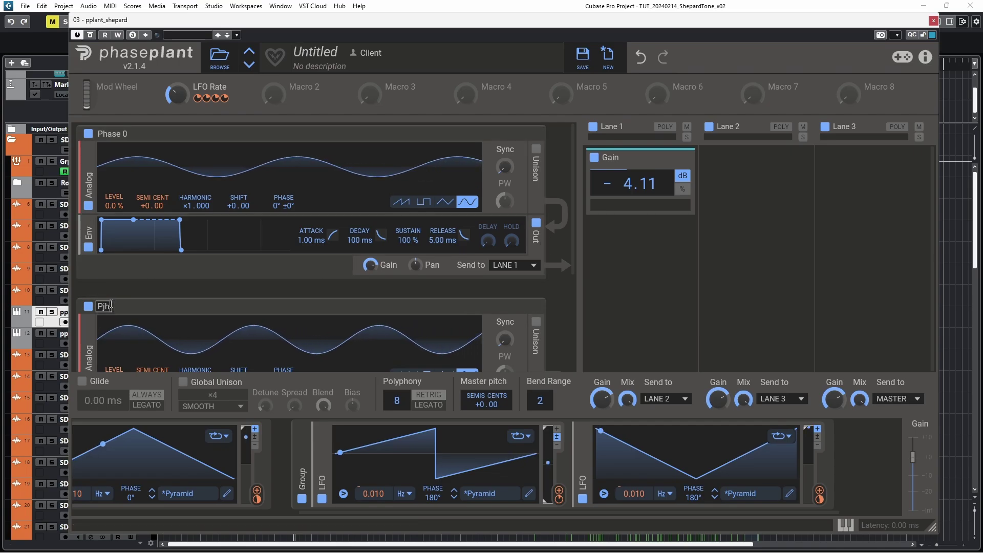
pyautogui.write('ase 180')
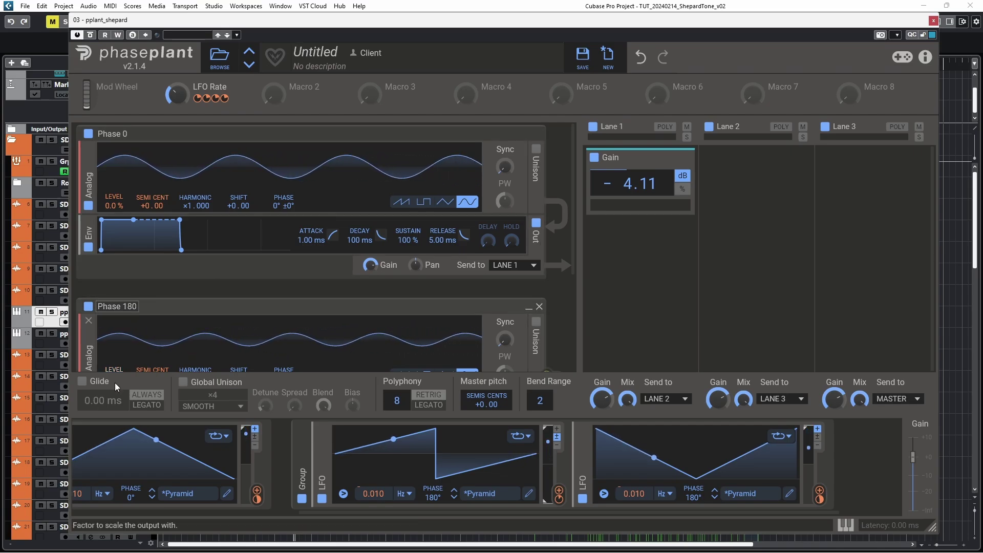
pyautogui.press('Return')
# Label the modulator groups by their phase, naming the one with the 180° LFOs "Phase 180"
pyautogui.hscroll(-5, 193, 461)
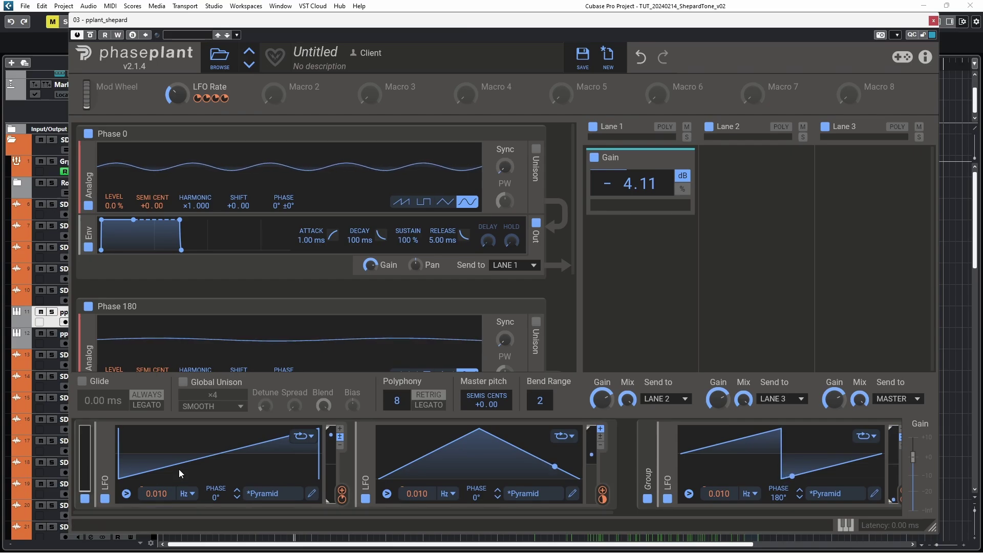
pyautogui.hscroll(5, 313, 472)
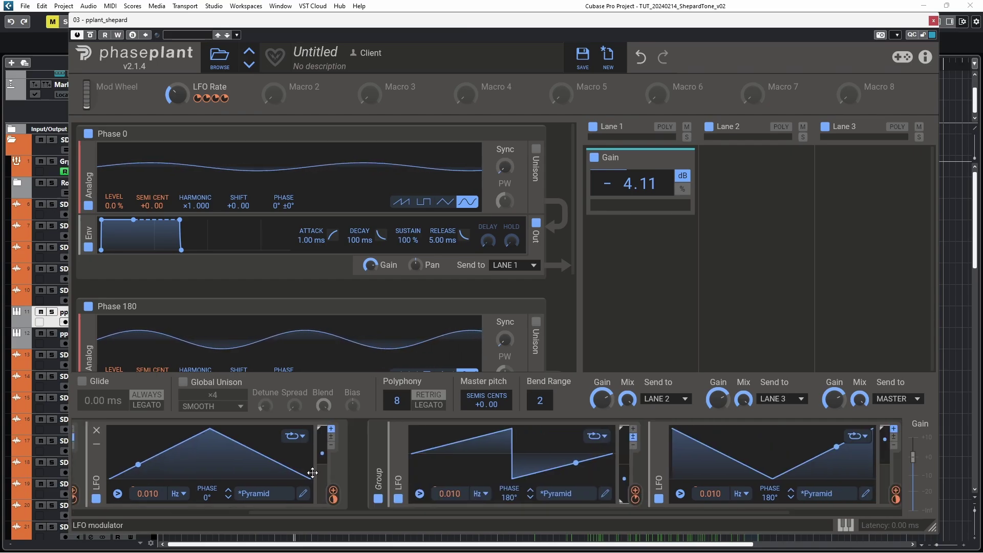
pyautogui.hscroll(2, 313, 472)
pyautogui.doubleClick(303, 479)
pyautogui.write('Phase')
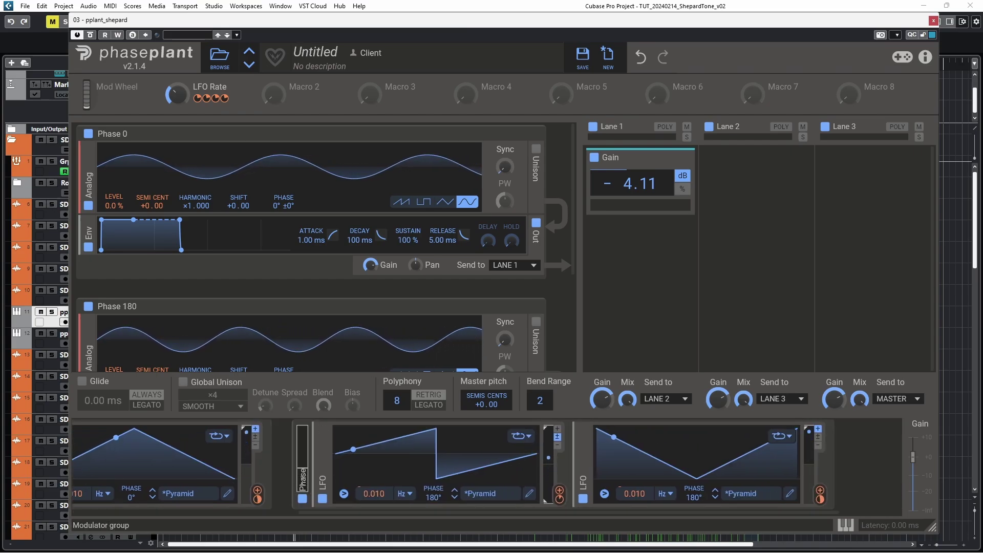
pyautogui.write(' 180')
pyautogui.press('Return')
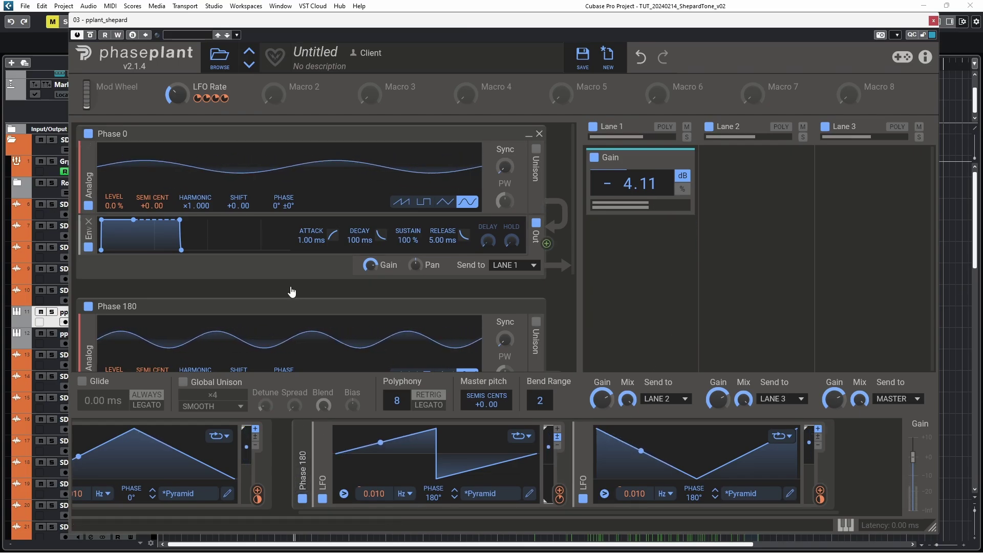
# Set the envelope of the "Phase 0" oscillator group to a 300 ms attack and a 500 ms release
pyautogui.rightClick(313, 241)
pyautogui.write('300')
pyautogui.press('Return')
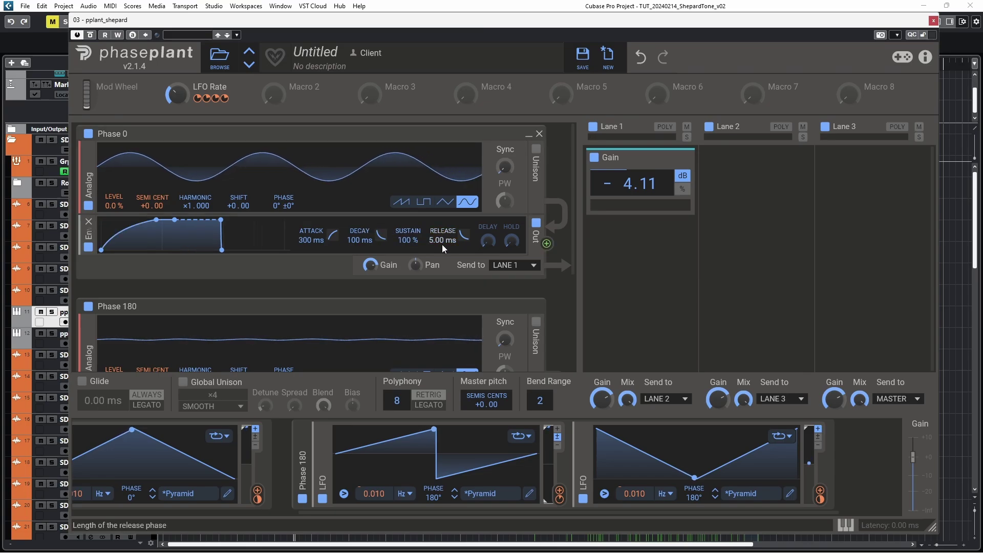
pyautogui.rightClick(441, 241)
pyautogui.write('5000')
pyautogui.press('Return')
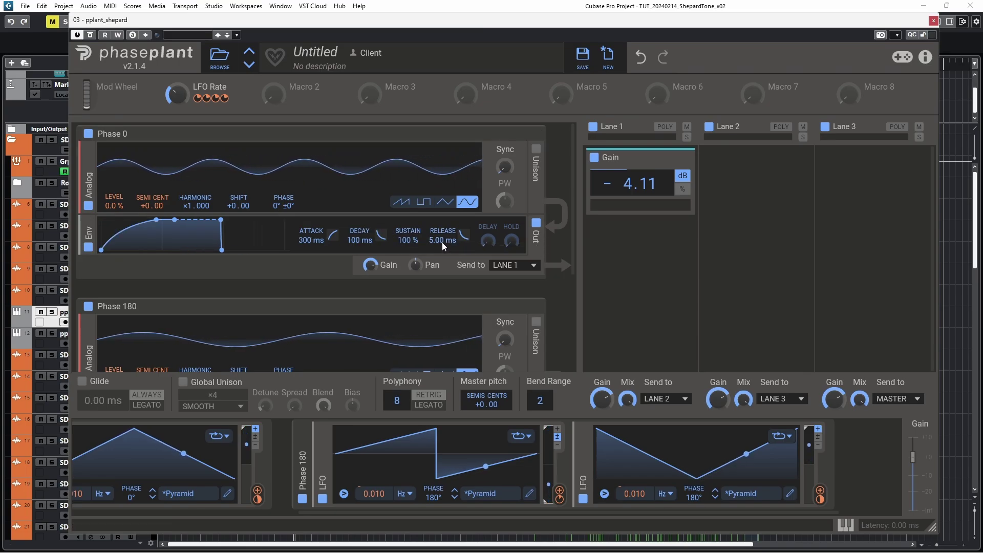
# Give the "Phase 180" oscillator group's envelope a 300 ms attack and a 500 ms release
pyautogui.scroll(-3, 441, 242)
pyautogui.rightClick(314, 256)
pyautogui.press('Escape')
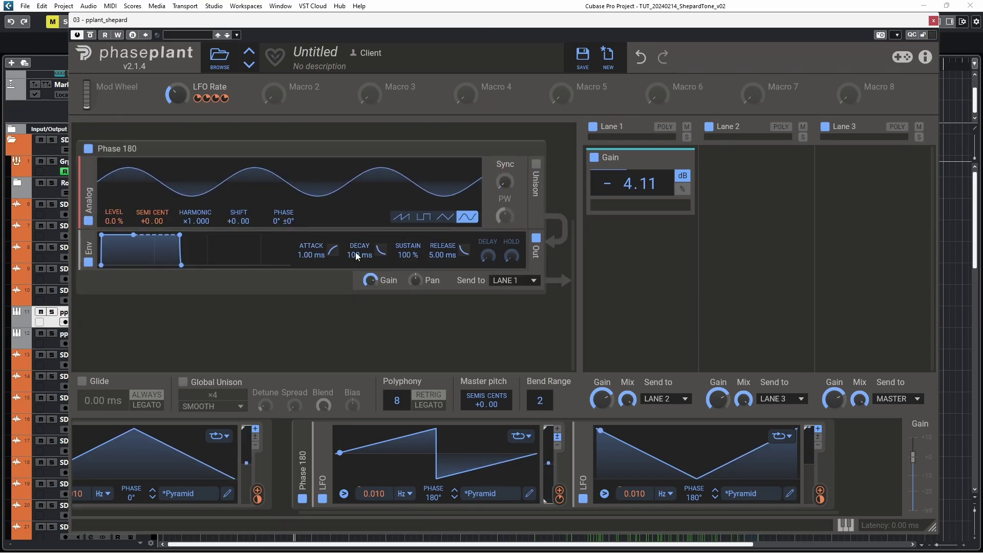
pyautogui.rightClick(443, 255)
pyautogui.write('500')
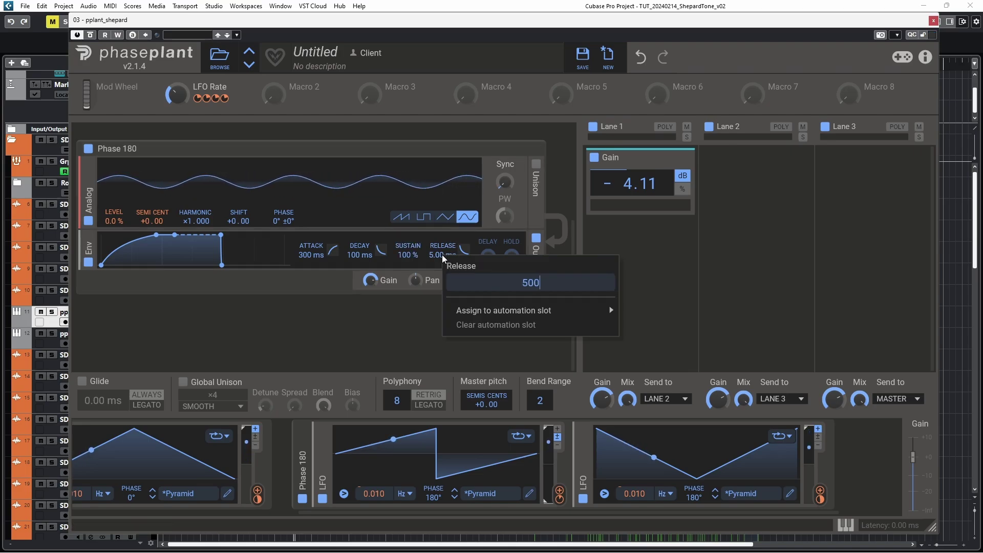
pyautogui.press('Return')
pyautogui.click(658, 325)
pyautogui.scroll(5, 486, 352)
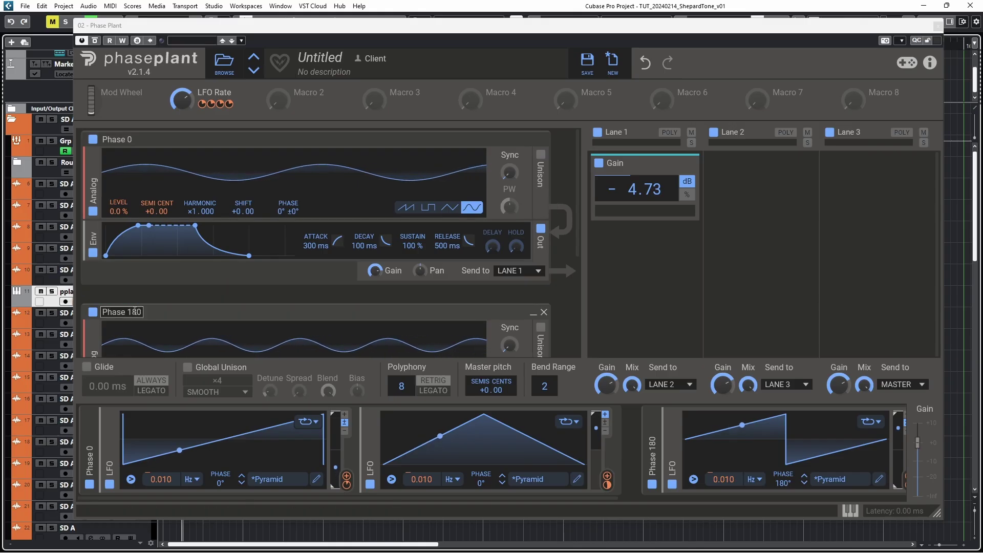
# Rename both the second oscillator group and its modulator group from "Phase 180" to "Phase 120"
pyautogui.doubleClick(146, 312)
pyautogui.write('Phase 120')
pyautogui.press('Return')
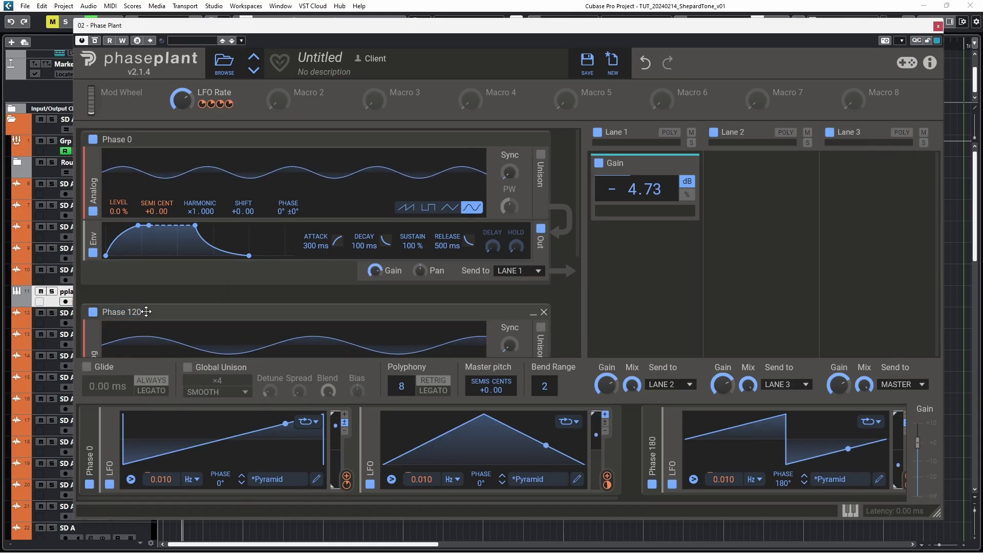
pyautogui.scroll(-2, 393, 451)
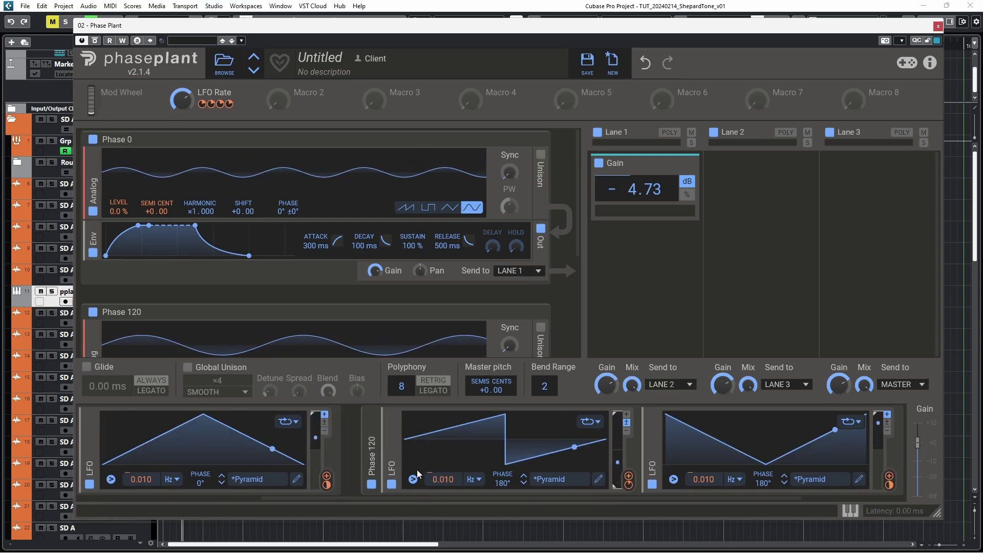
pyautogui.scroll(-1, 373, 456)
# Duplicate the "Phase 120" modulator group with its two LFOs and rename the copy "Phase 240"
pyautogui.moveTo(215, 458); pyautogui.dragTo(775, 459)
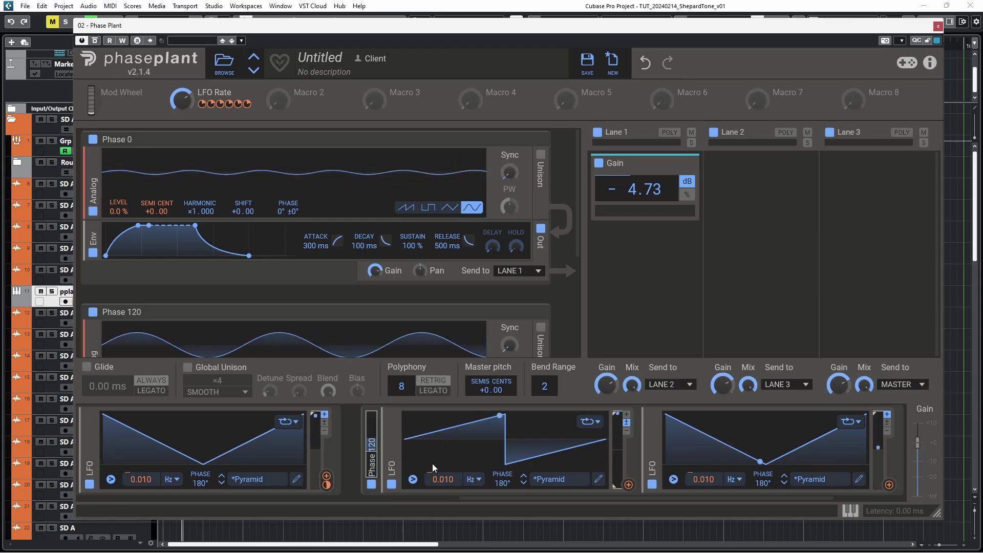
pyautogui.write('240')
pyautogui.press('Return')
pyautogui.hscroll(3, 473, 461)
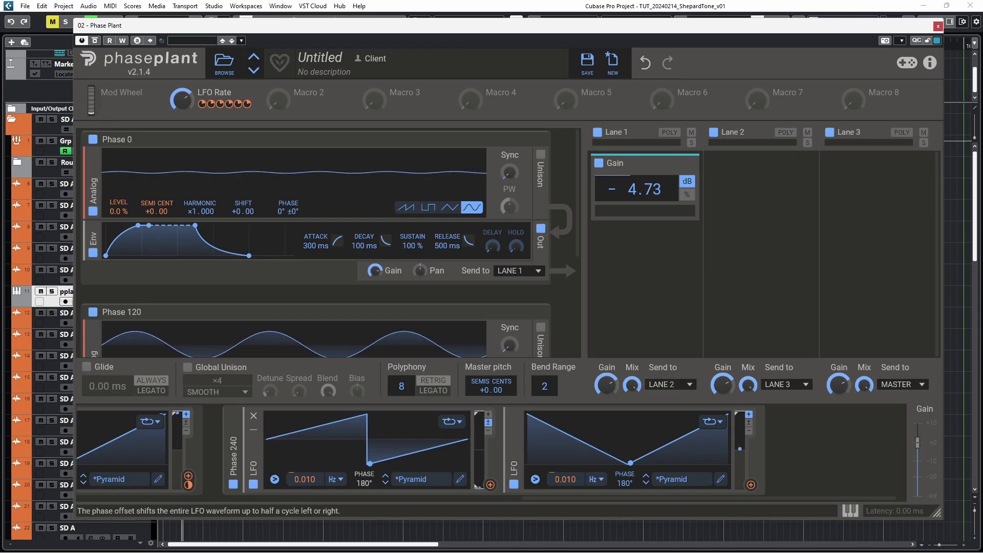
# Set the phase of both LFOs in the "Phase 240" modulator group to -120°
pyautogui.rightClick(364, 481)
pyautogui.write('-120')
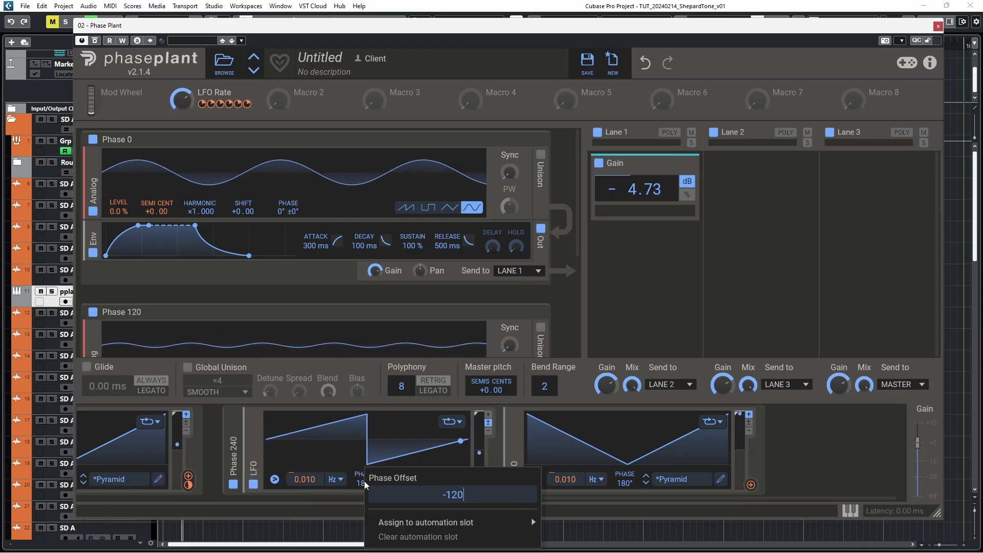
pyautogui.press('Return')
pyautogui.rightClick(623, 481)
pyautogui.write('-120')
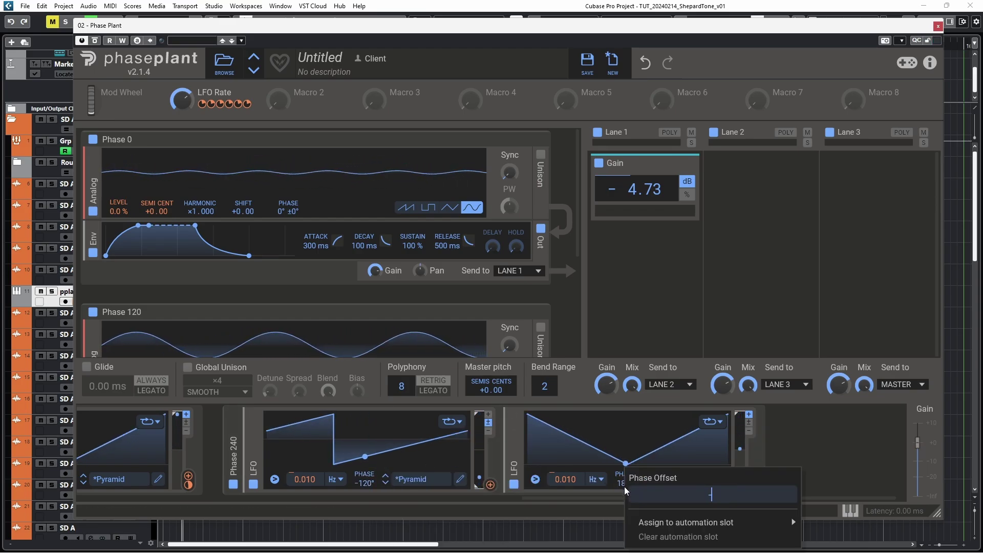
pyautogui.press('Return')
# Duplicate the "Phase 120" oscillator group below the original and rename the copy "Phase 240"
pyautogui.moveTo(241, 314); pyautogui.dragTo(200, 331)
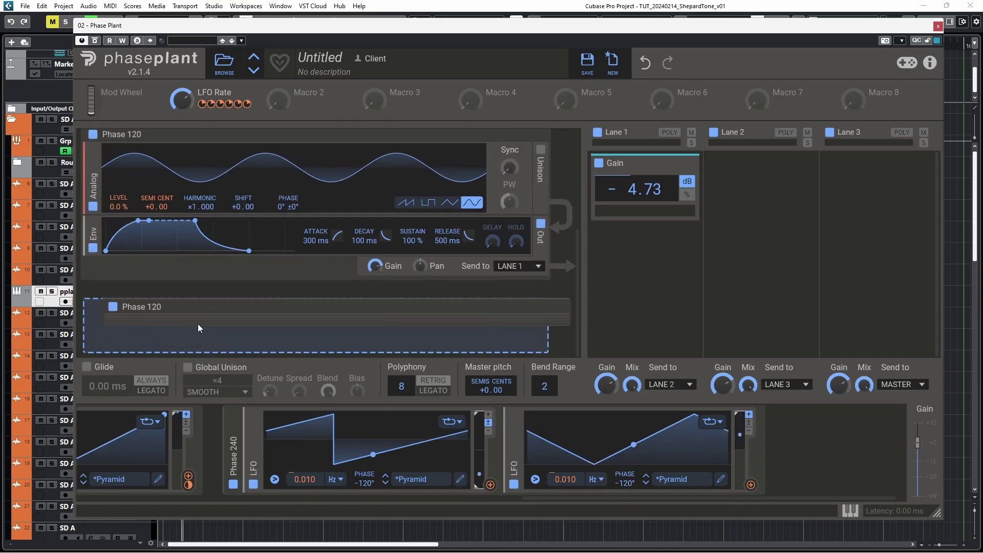
pyautogui.press('BackSpace')
pyautogui.press('Delete')
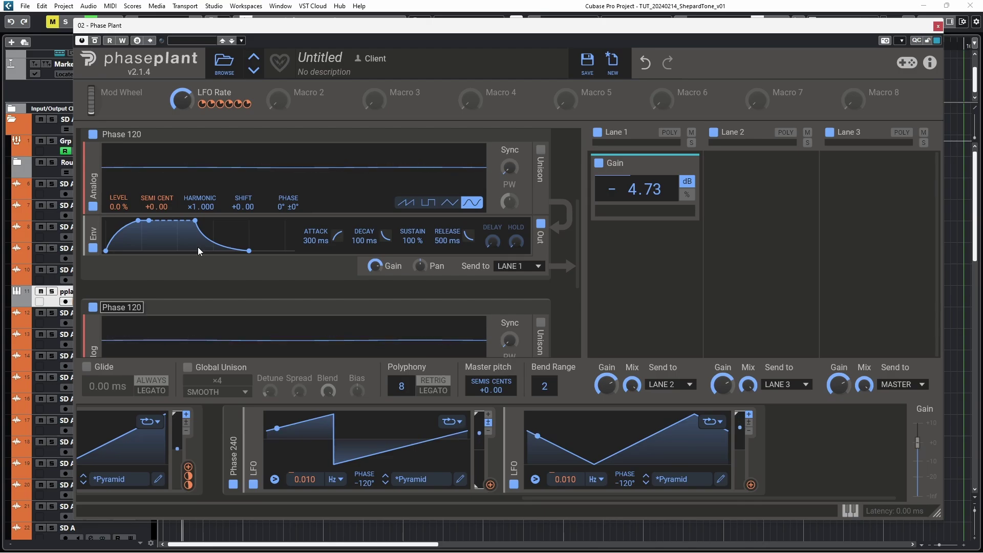
pyautogui.write('24')
pyautogui.press('Return')
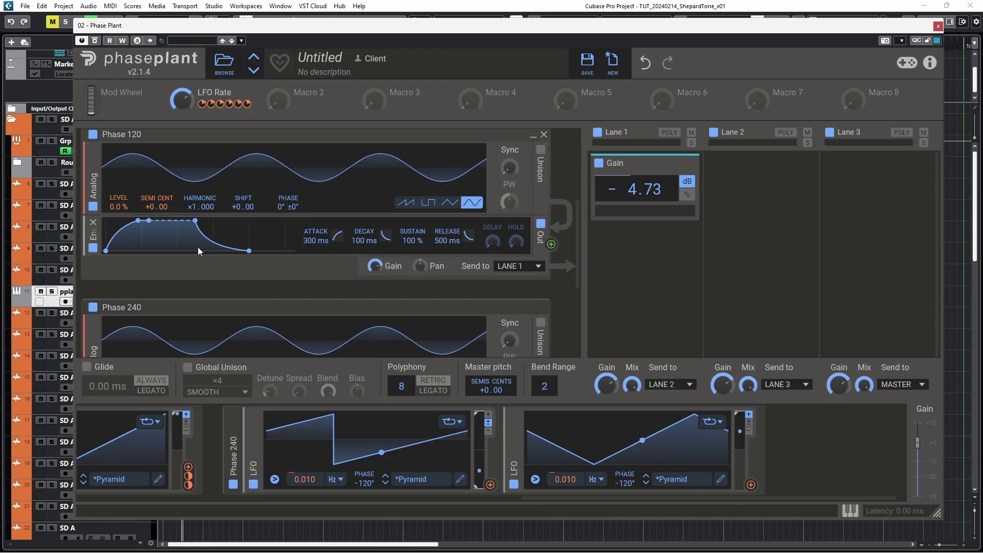
# Modulate the "Phase 240" oscillator's semi/cent pitch by 18 with its group's ramp LFO and its level with the triangle LFO
pyautogui.scroll(-2, 198, 246)
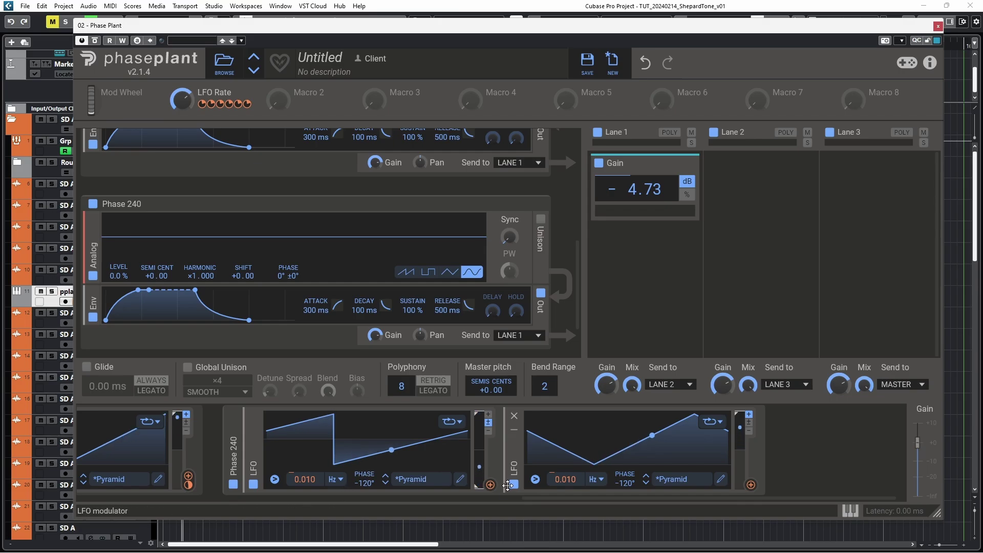
pyautogui.moveTo(490, 485); pyautogui.dragTo(158, 287)
pyautogui.rightClick(158, 289)
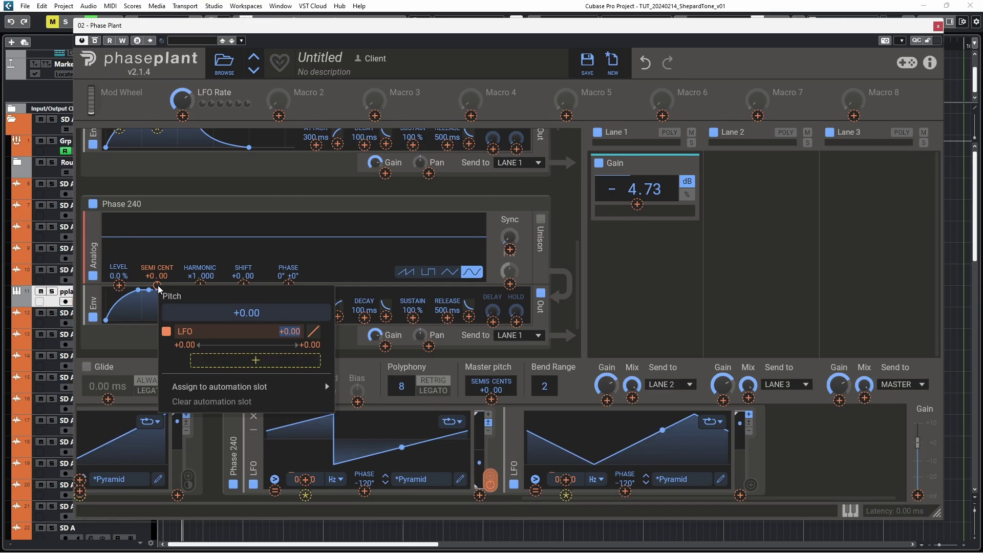
pyautogui.write('18')
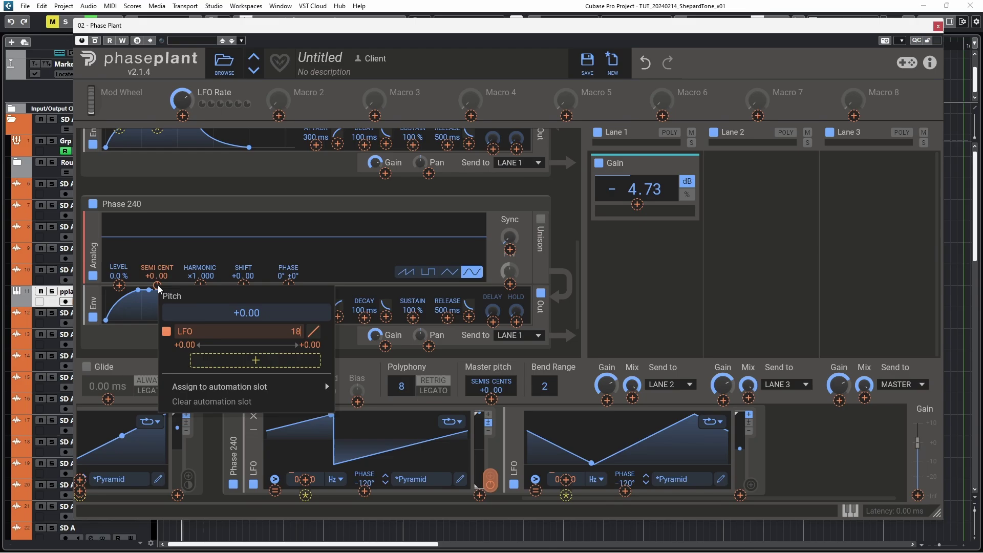
pyautogui.press('Return')
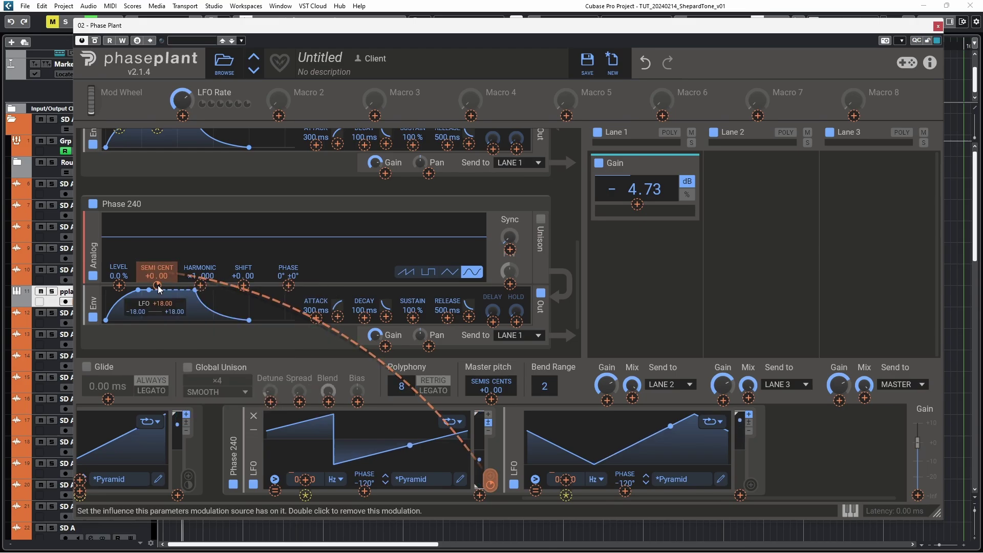
pyautogui.moveTo(743, 482); pyautogui.dragTo(120, 279)
pyautogui.click(134, 276)
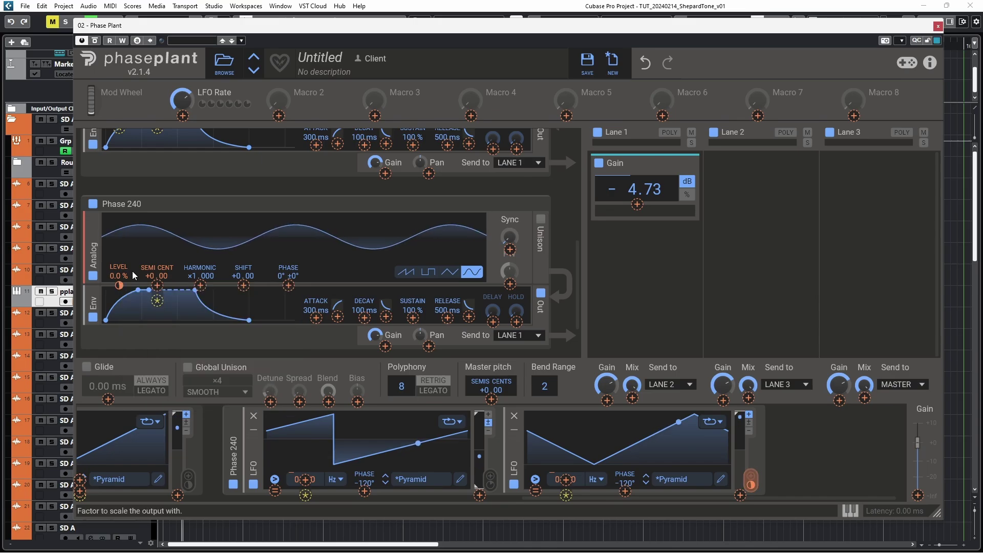
# Set the phase of both LFOs in the "Phase 120" modulator group to 120°
pyautogui.click(250, 500)
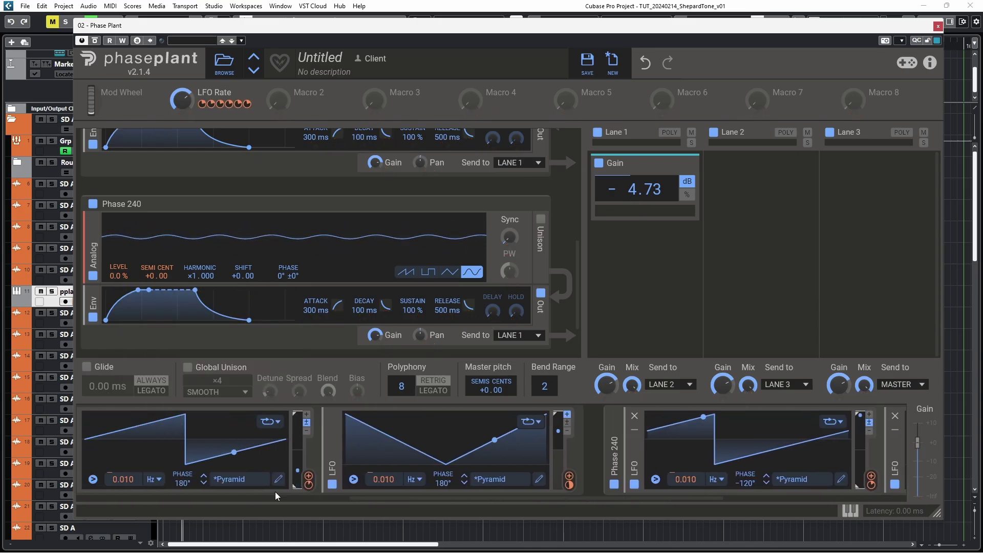
pyautogui.rightClick(444, 483)
pyautogui.write('120')
pyautogui.press('Return')
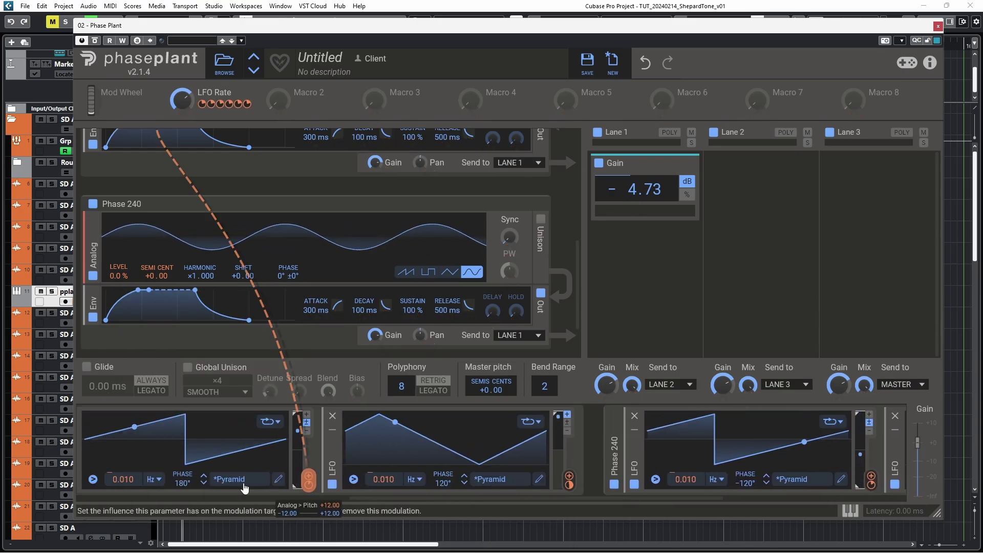
pyautogui.rightClick(176, 479)
pyautogui.write('120')
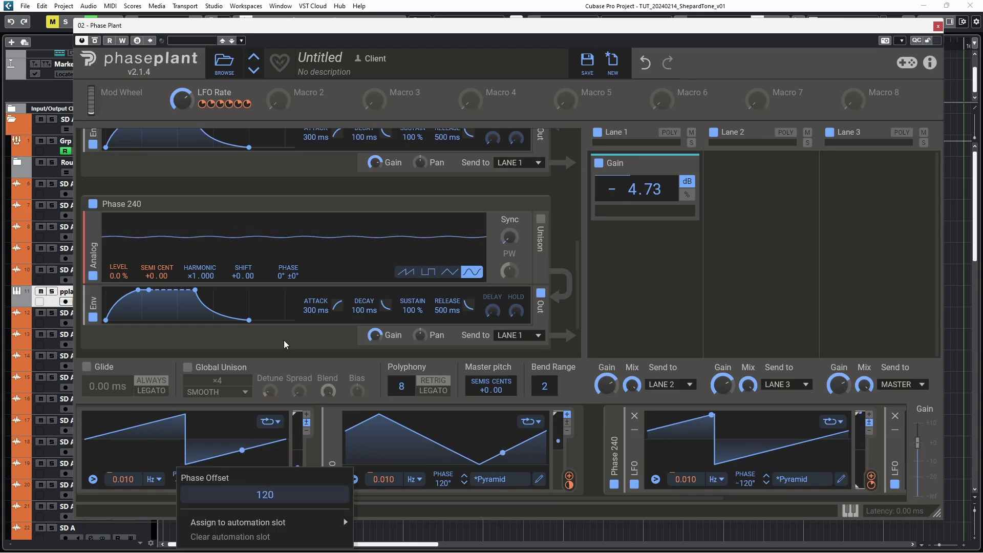
pyautogui.press('Return')
# Check the pitch modulation settings of the "Phase 0" and "Phase 120" oscillators and adjust the LFO Rate macro
pyautogui.scroll(5, 240, 205)
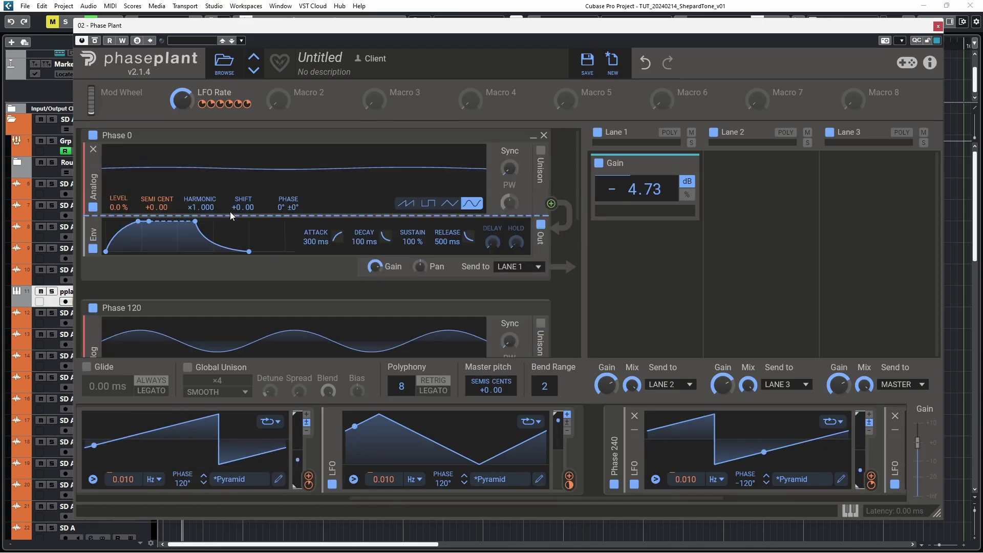
pyautogui.rightClick(158, 214)
pyautogui.press('Escape')
pyautogui.scroll(-3, 159, 214)
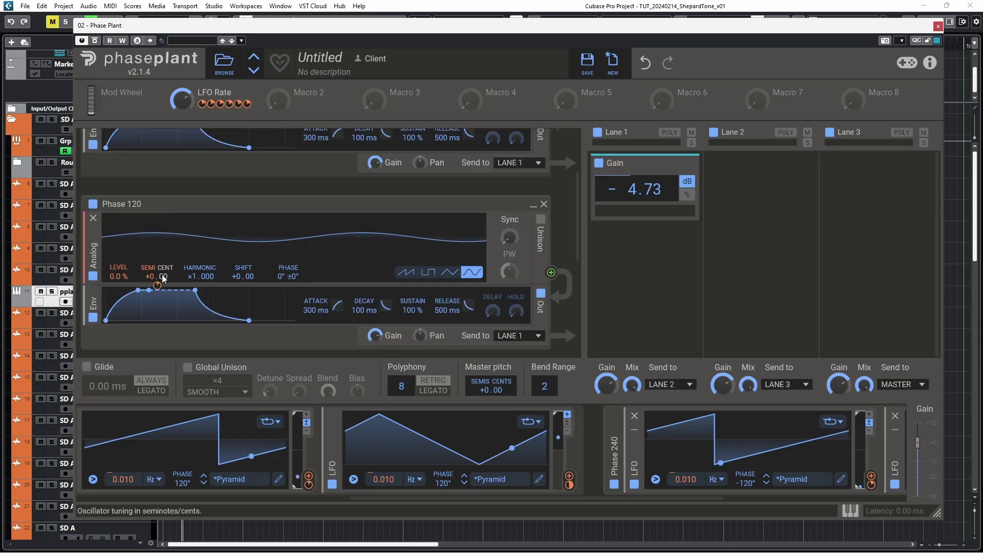
pyautogui.rightClick(167, 276)
pyautogui.press('Escape')
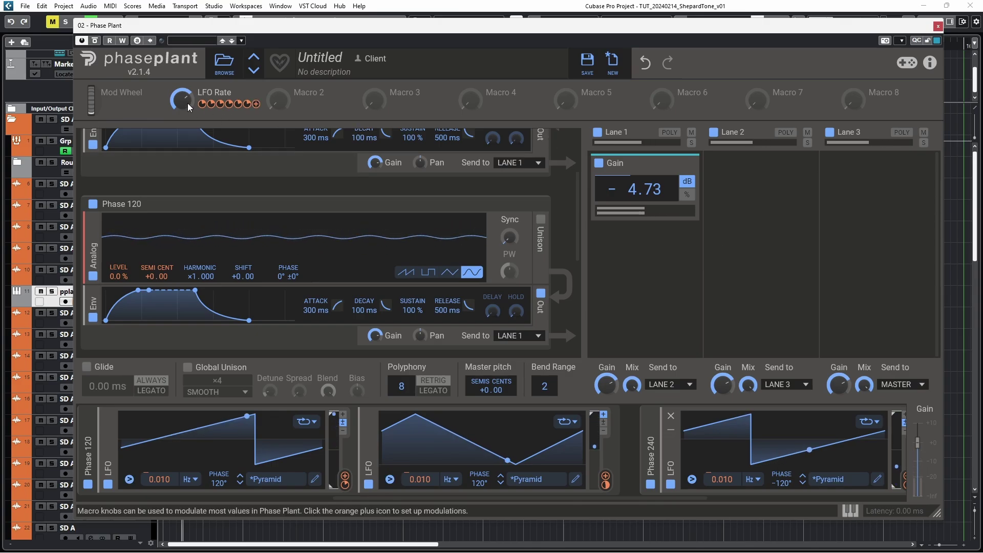
pyautogui.moveTo(182, 99); pyautogui.dragTo(182, 101)
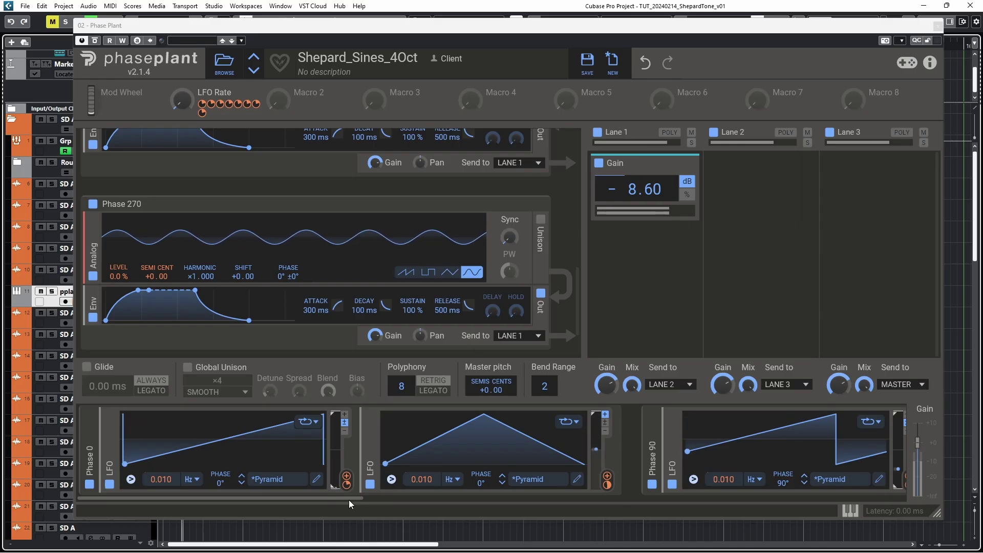
# Examine the LFO shapes and phase offsets across all modulator groups of the Shepard_Sines_4Oct preset
pyautogui.hscroll(5, 349, 499)
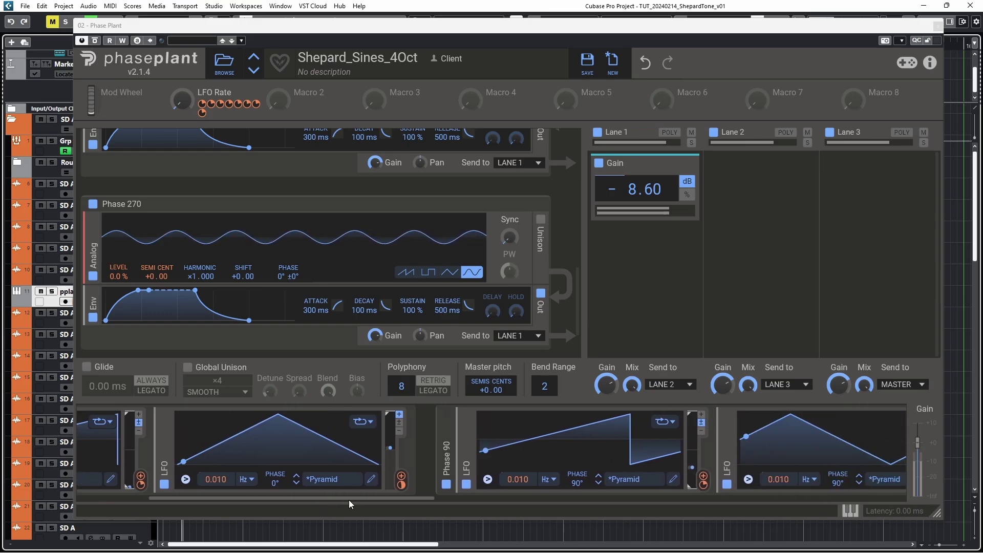
pyautogui.hscroll(5, 349, 499)
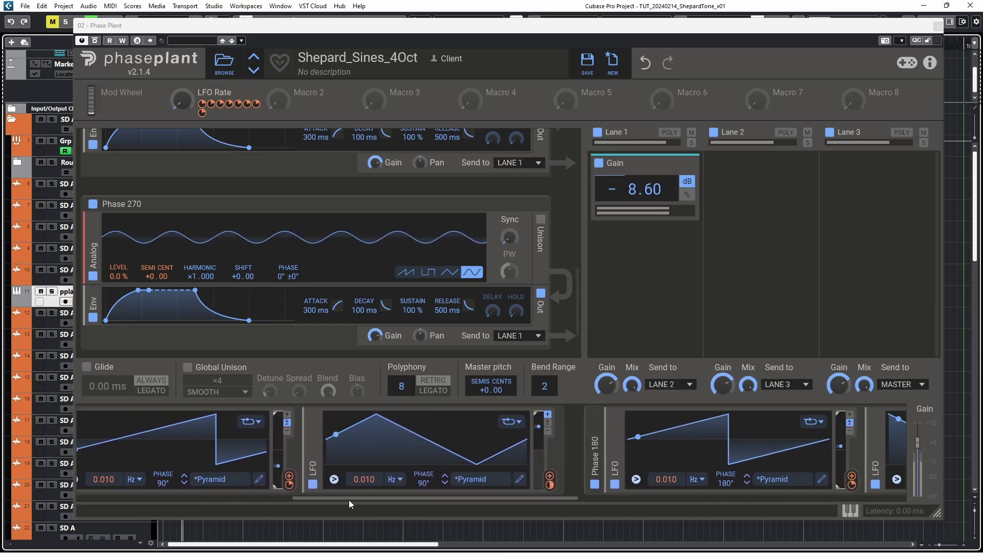
pyautogui.hscroll(5, 349, 500)
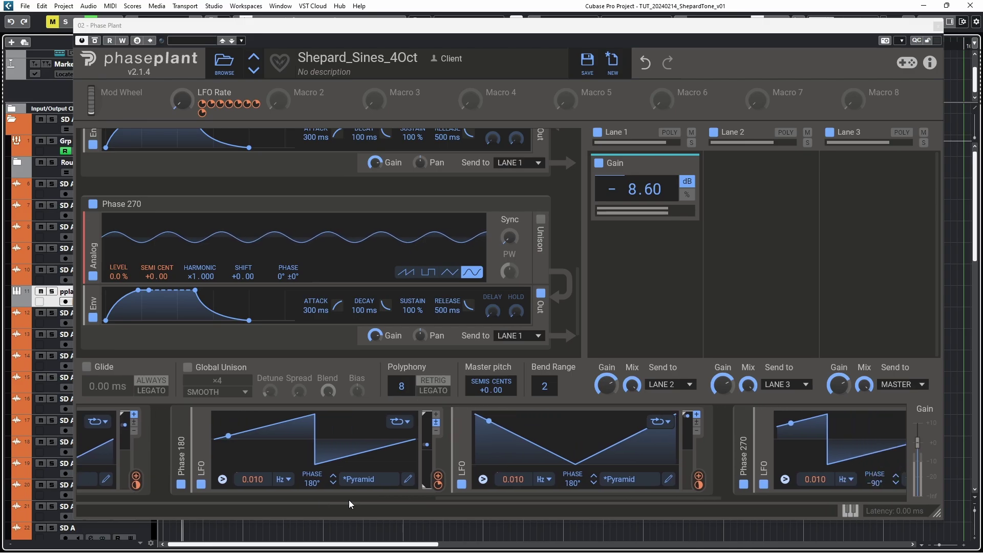
pyautogui.hscroll(5, 349, 500)
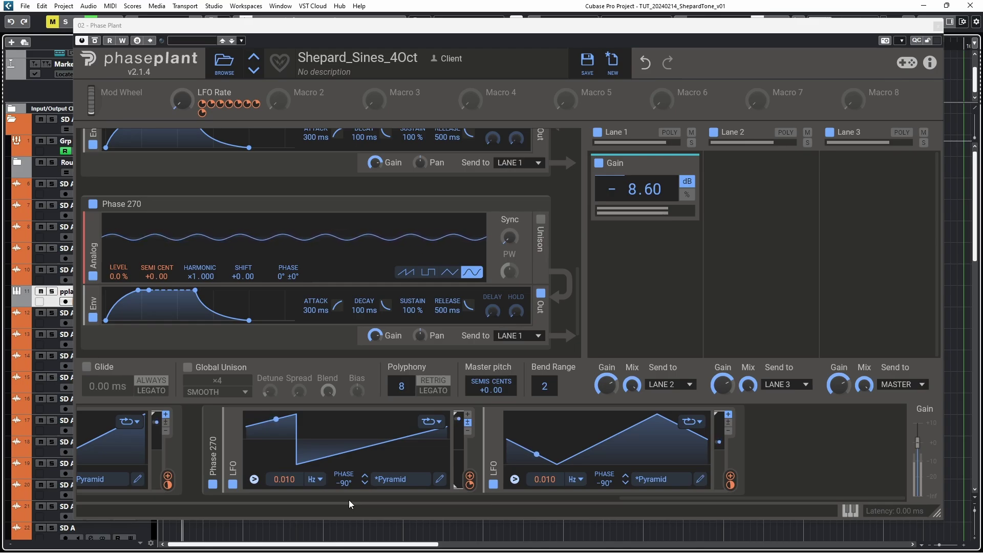
pyautogui.hscroll(-3, 349, 499)
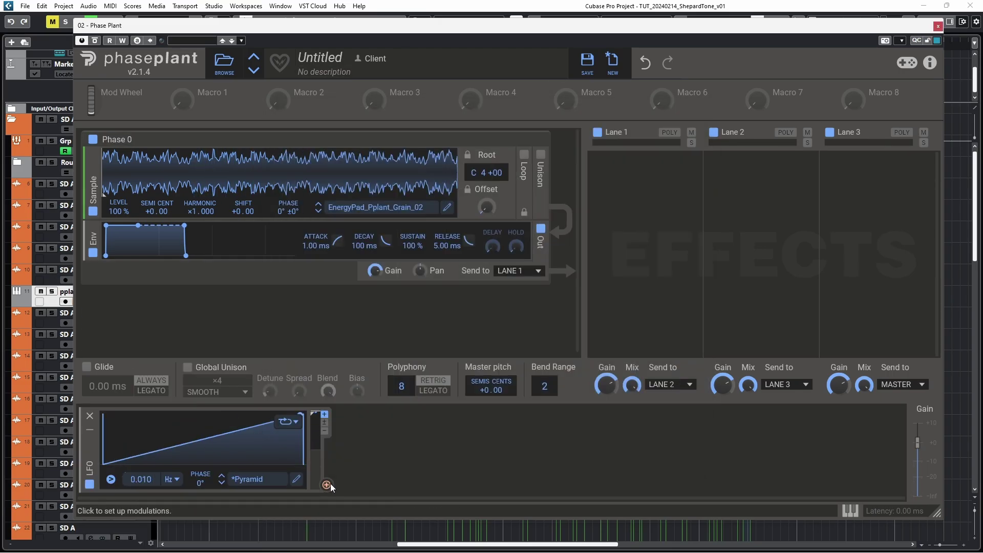
# Modulate the EnergyPad_Pplant_Grain_02 sample's semi/cent pitch with the ramp LFO and its level with a duplicated LFO reshaped to a triangle
pyautogui.moveTo(330, 483); pyautogui.dragTo(157, 220)
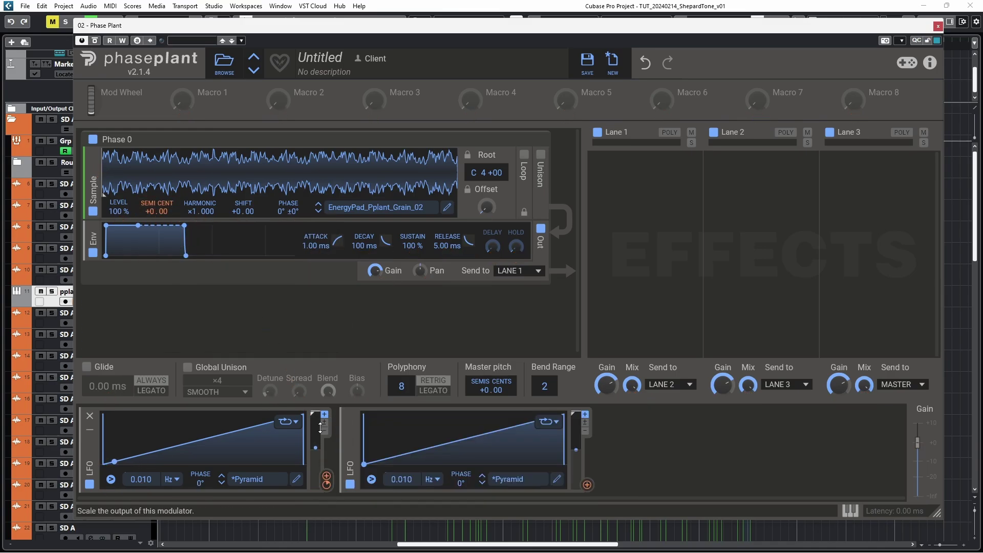
pyautogui.click(558, 479)
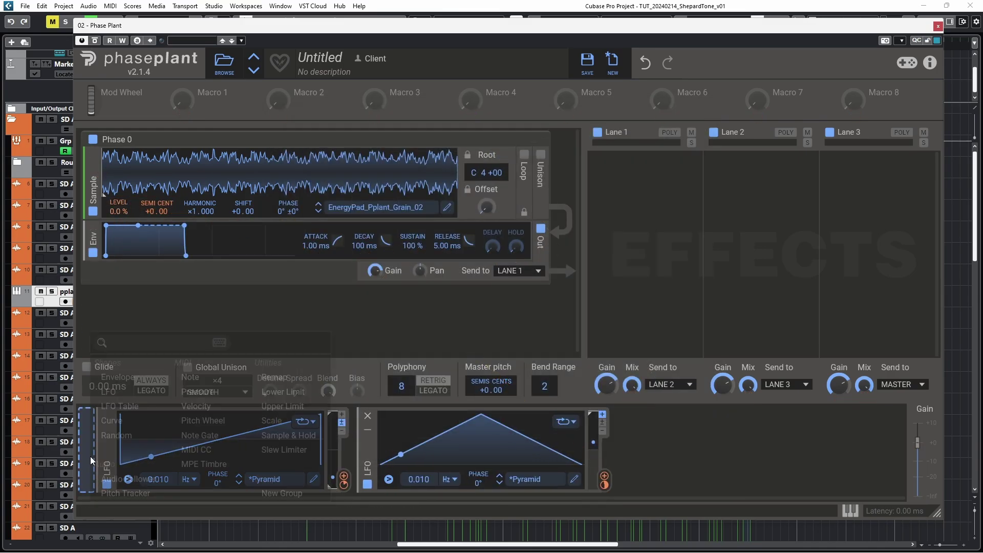
# Enclose the first LFO pair in a new modulator group named "Phase 0" and rename the duplicated sample group "Phase 120"
pyautogui.click(90, 456)
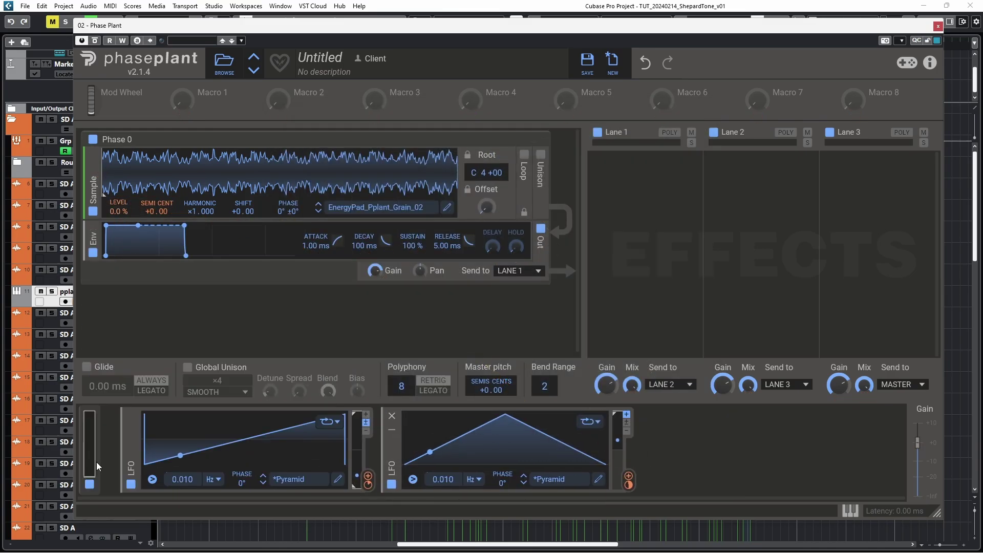
pyautogui.click(97, 462)
pyautogui.doubleClick(128, 290)
pyautogui.write('120')
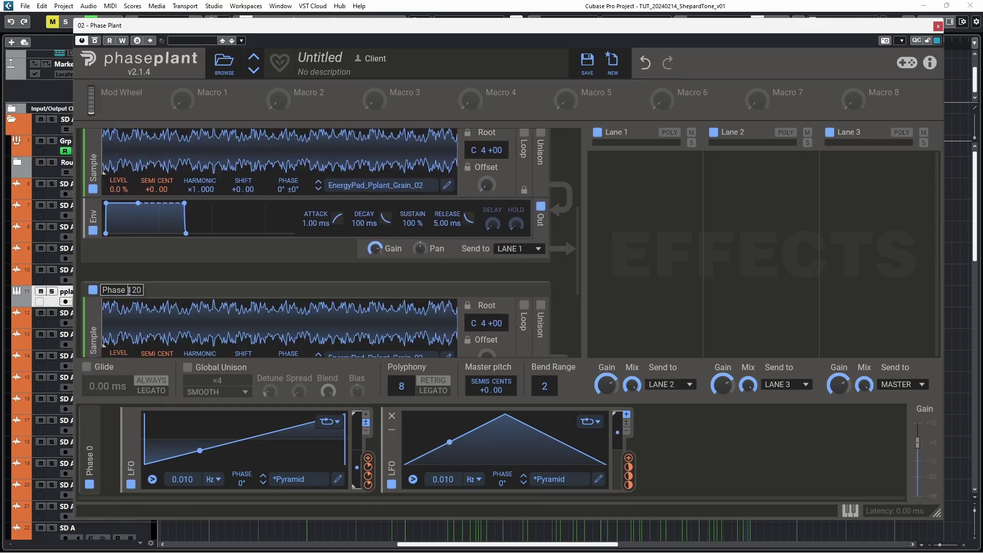
pyautogui.press('Return')
# Set the phase of the ramp and triangle LFOs in the "Phase 120" modulator group to 120°
pyautogui.scroll(-2, 205, 272)
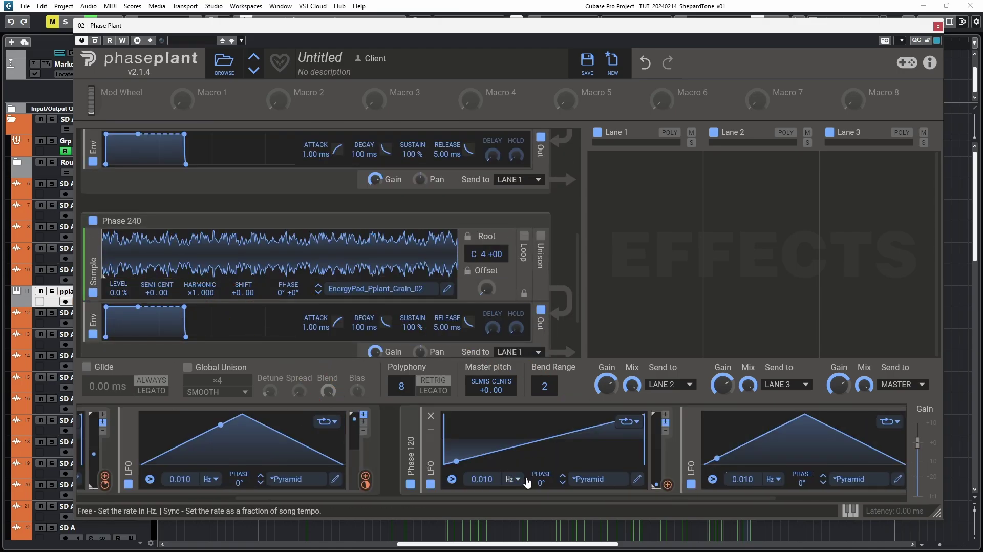
pyautogui.rightClick(805, 481)
pyautogui.write('12')
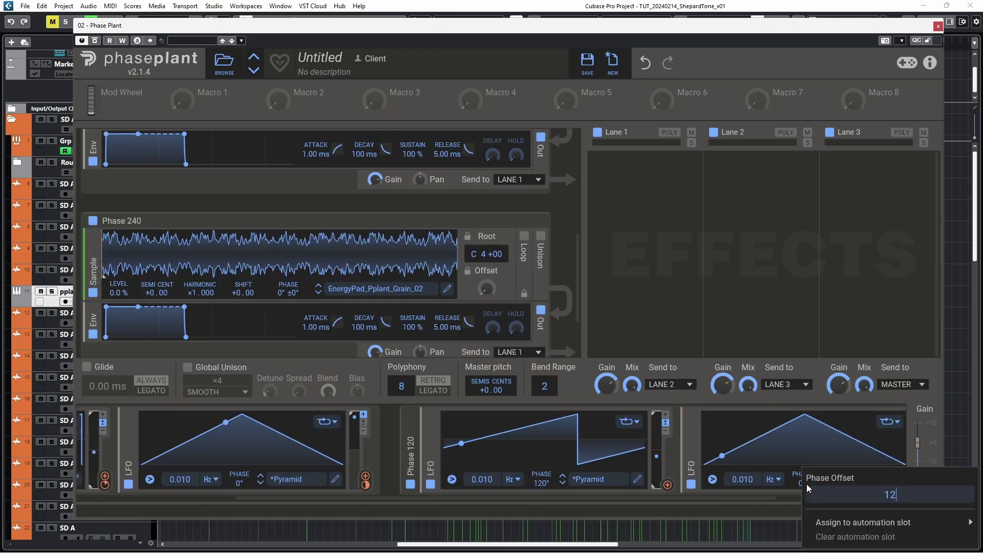
pyautogui.write('0')
pyautogui.press('Return')
# Set the phase of both LFOs in the third modulator group to -120° and rename that group "Phase 240"
pyautogui.hscroll(3, 717, 450)
pyautogui.rightClick(641, 484)
pyautogui.write('-120')
pyautogui.press('Return')
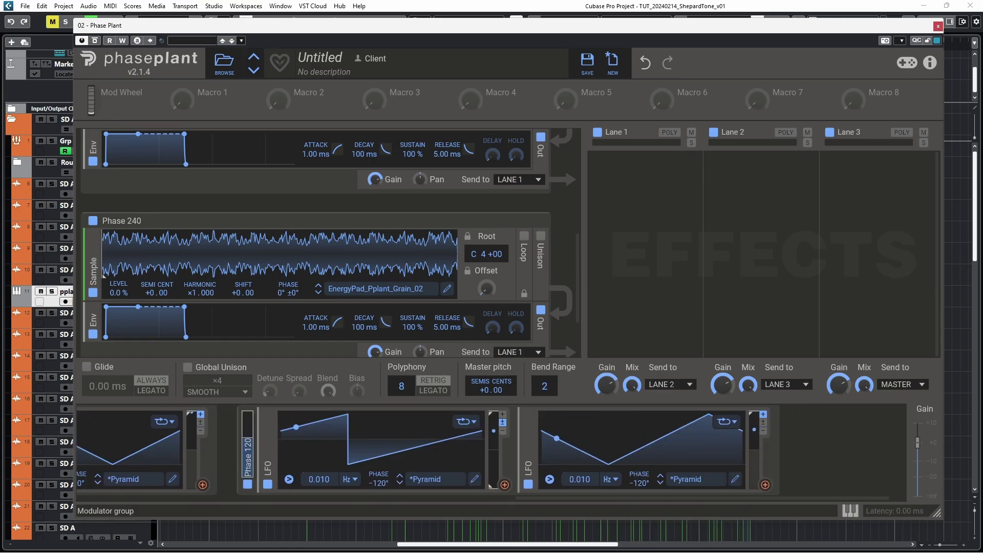
pyautogui.click(248, 456)
# Modulate the pitch of the "Phase 120" and "Phase 240" samples with their own ramp LFOs and the level with their own triangle LFOs
pyautogui.rightClick(157, 247)
pyautogui.press('Escape')
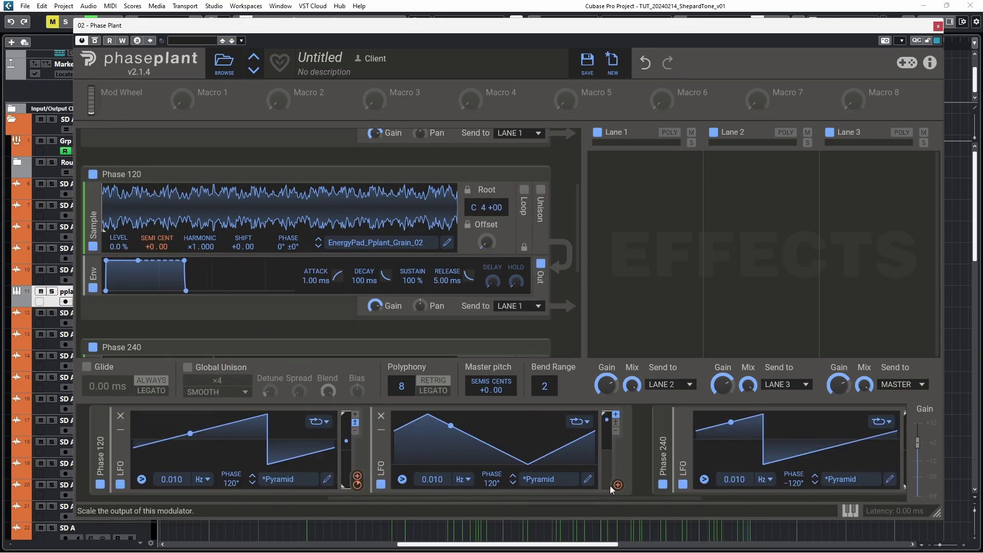
pyautogui.rightClick(118, 247)
pyautogui.press('Escape')
pyautogui.hscroll(2, 491, 451)
pyautogui.scroll(5, 307, 246)
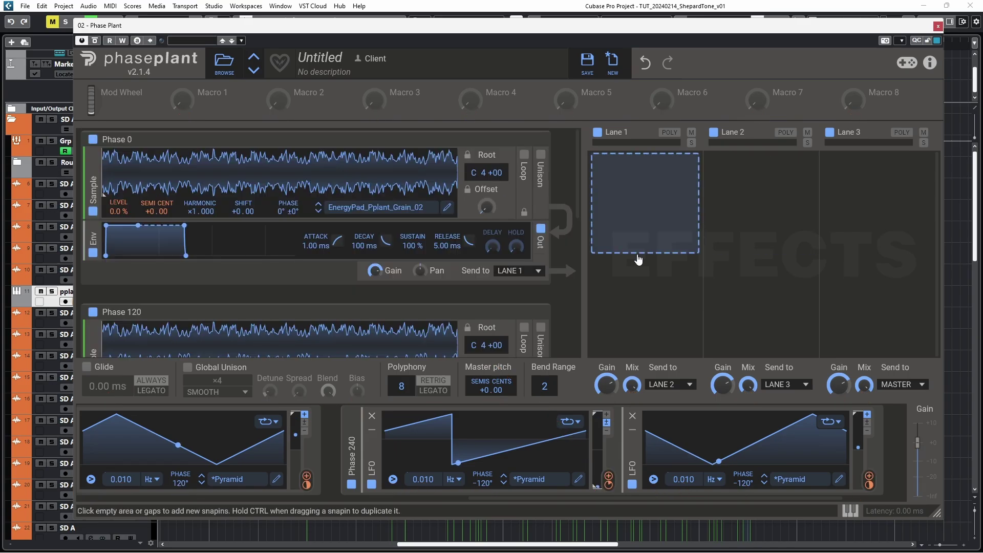
# Enable an infinite loop on the "Phase 0" sample with an adjusted loop region, and move the "Phase 240" sample's start offset near the waveform's end
pyautogui.click(525, 155)
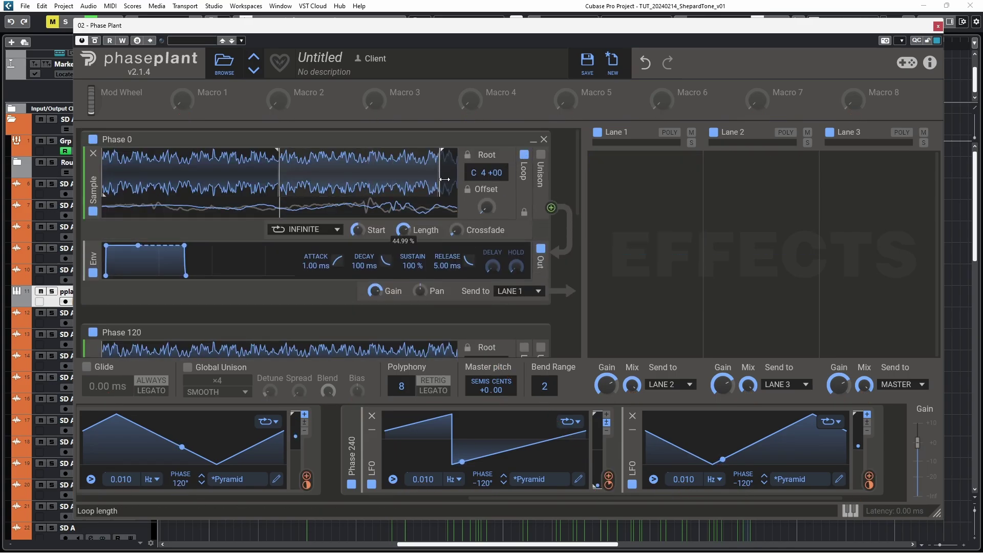
pyautogui.moveTo(280, 184)
pyautogui.mouseDown()
pyautogui.moveTo(113, 184)
pyautogui.moveTo(279, 195)
pyautogui.mouseUp()
pyautogui.scroll(-3, 126, 184)
pyautogui.scroll(-3, 279, 205)
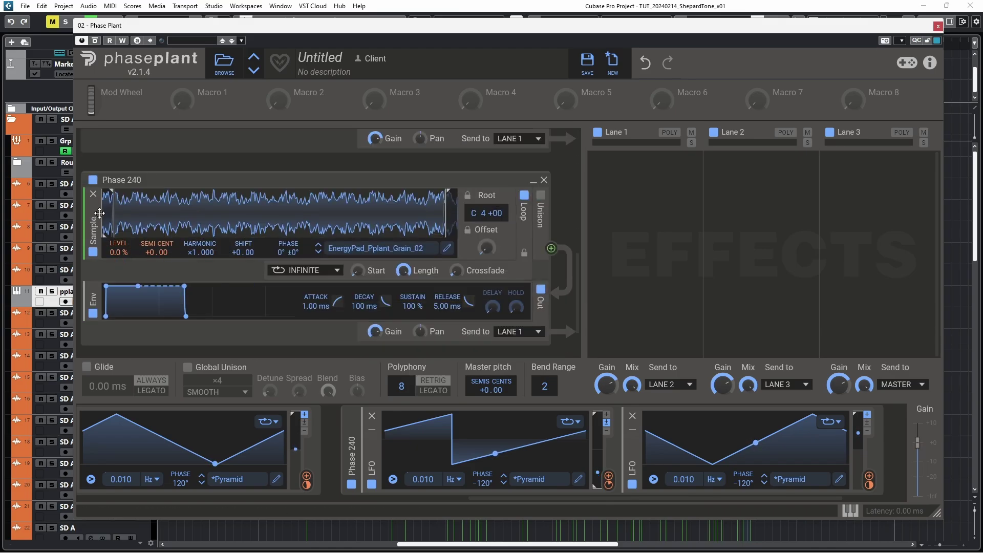
pyautogui.moveTo(105, 225); pyautogui.dragTo(409, 225)
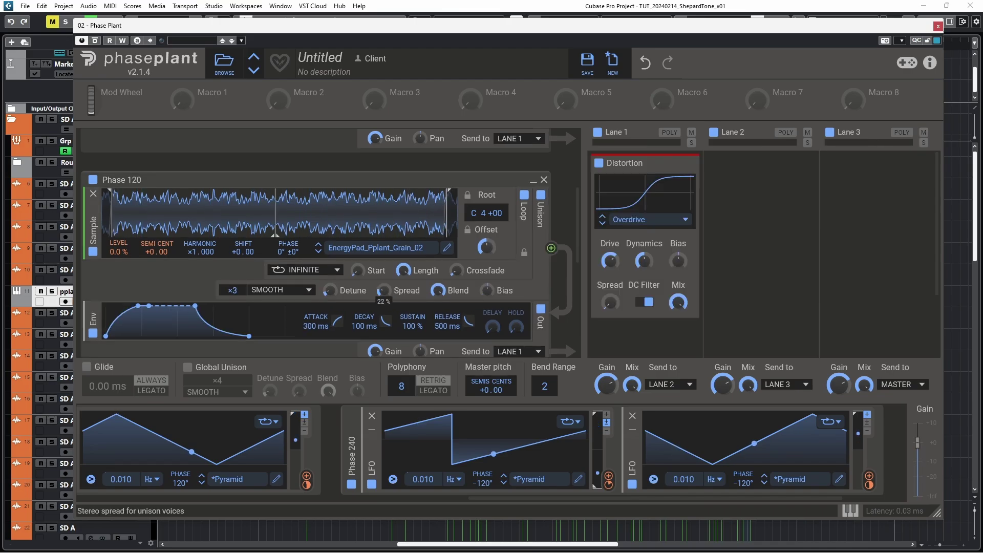
# Enable ×3 Smooth unison on the "Phase 240" sample to match the other groups
pyautogui.scroll(-2, 328, 257)
pyautogui.scroll(2, 548, 230)
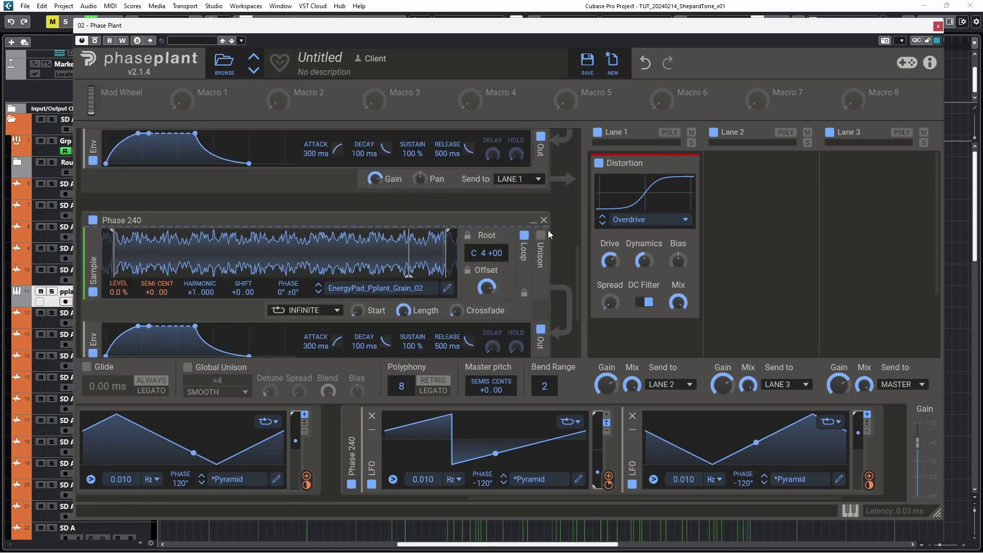
pyautogui.scroll(-2, 507, 250)
pyautogui.scroll(-1, 232, 227)
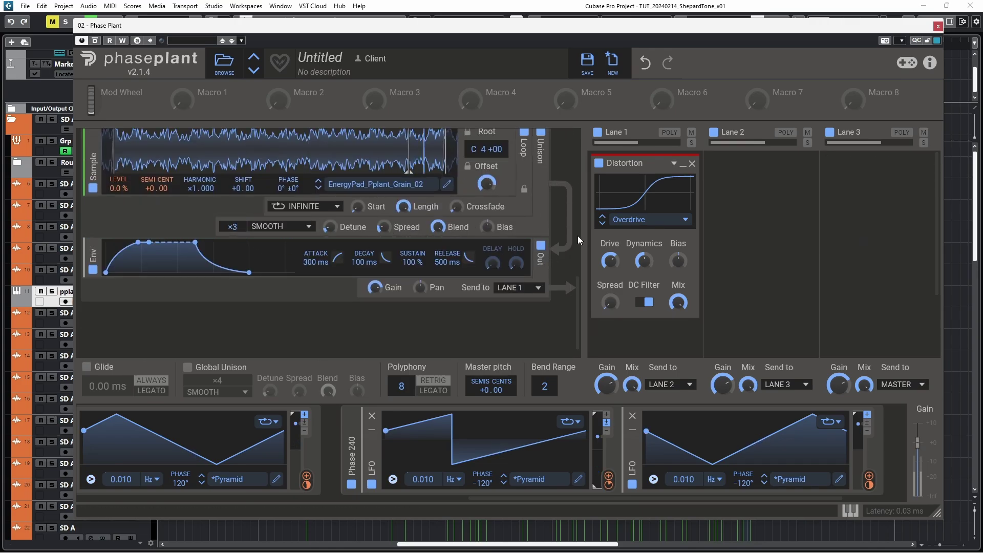
pyautogui.scroll(3, 575, 244)
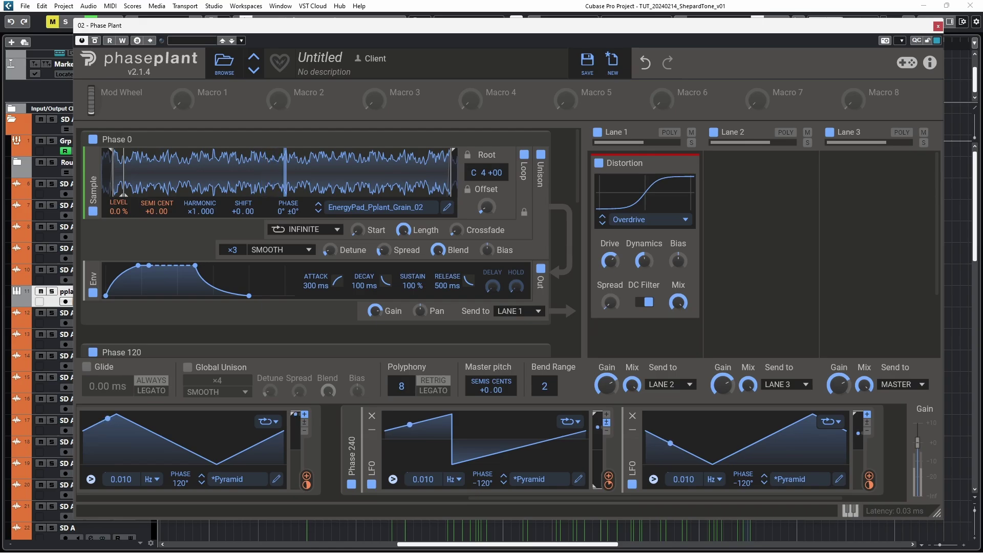
pyautogui.scroll(-1, 524, 454)
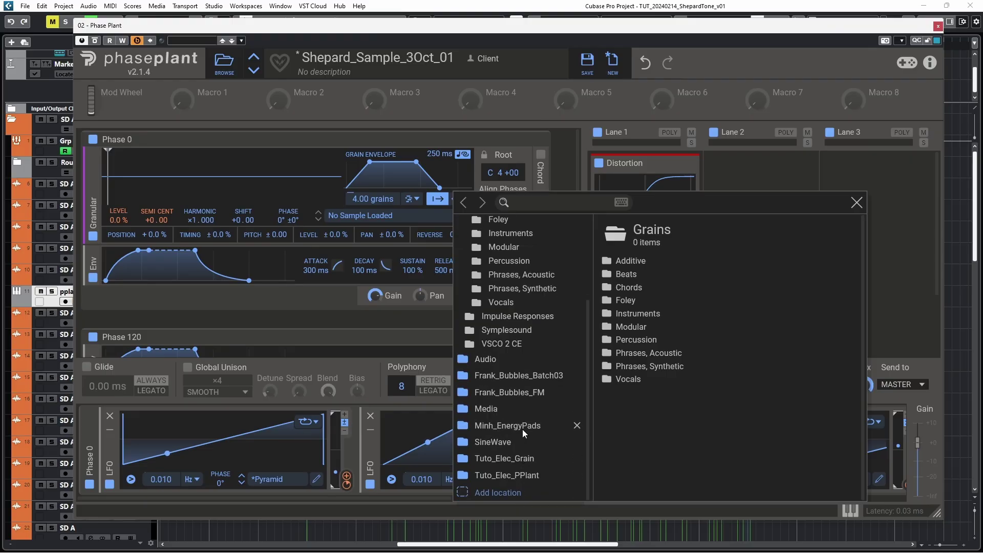
# Load EnergyPad_Pplant_Grain_03_AggroSwells from Minh_EnergyPads into the granular generator, and modulate the "Phase 240" generator's level with its triangle LFO
pyautogui.click(523, 429)
pyautogui.scroll(-5, 749, 371)
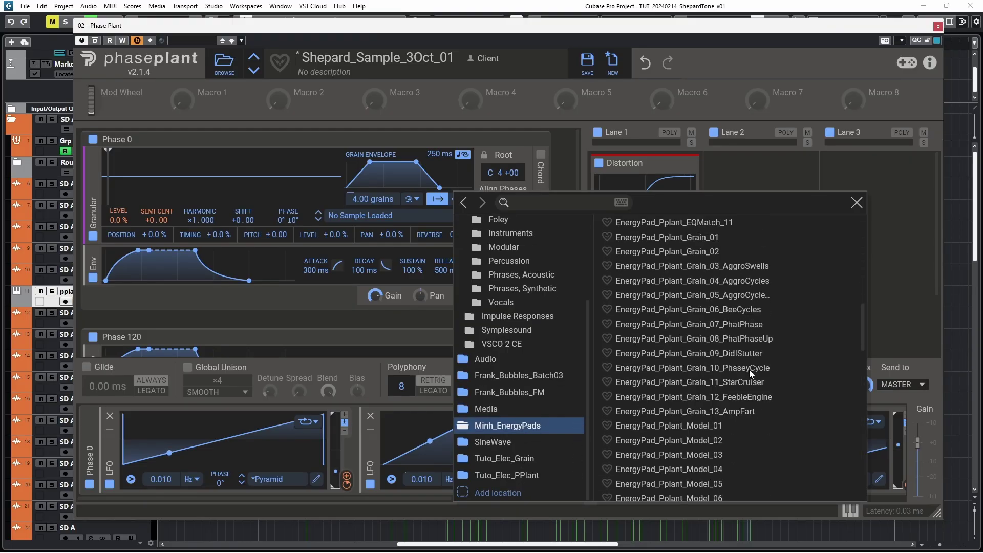
pyautogui.click(761, 265)
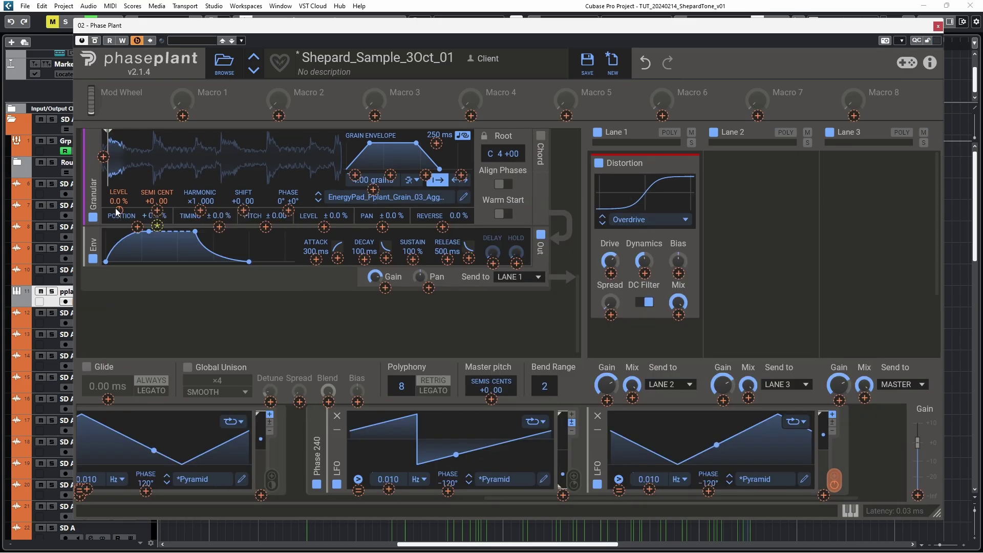
pyautogui.moveTo(115, 207); pyautogui.dragTo(116, 208)
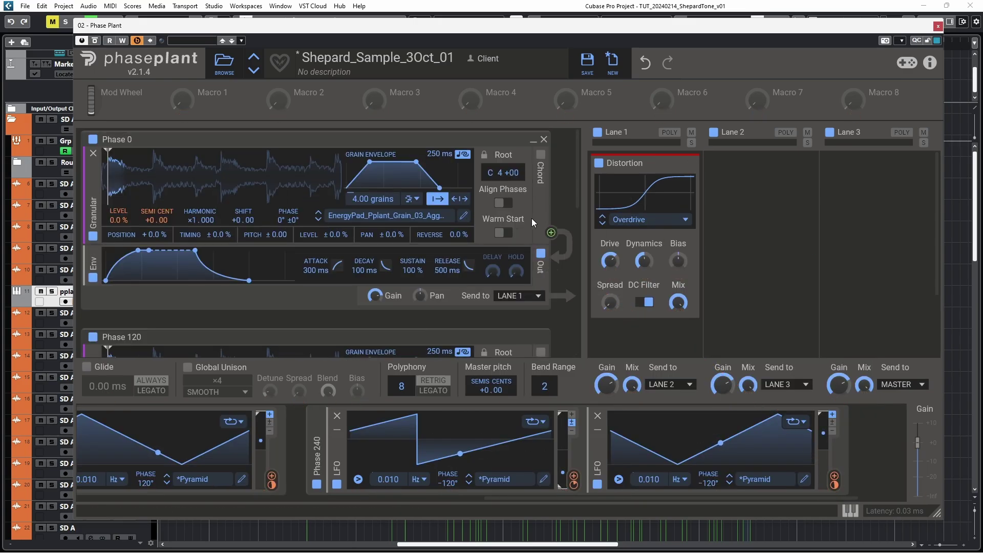
# Move the grain start positions to the second transient in "Phase 120" and past the waveform's middle in "Phase 240"
pyautogui.scroll(-2, 542, 211)
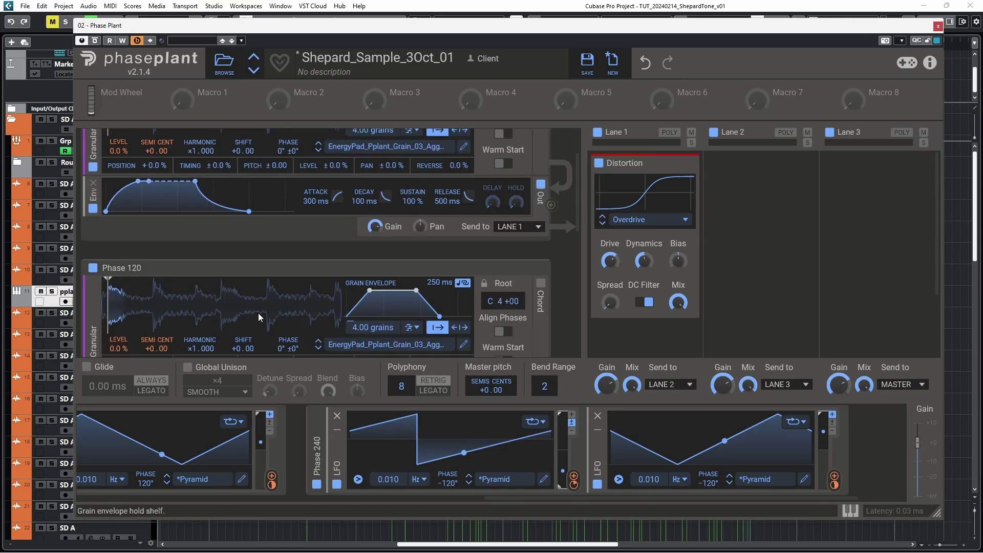
pyautogui.moveTo(108, 317); pyautogui.dragTo(162, 318)
pyautogui.scroll(-5, 164, 317)
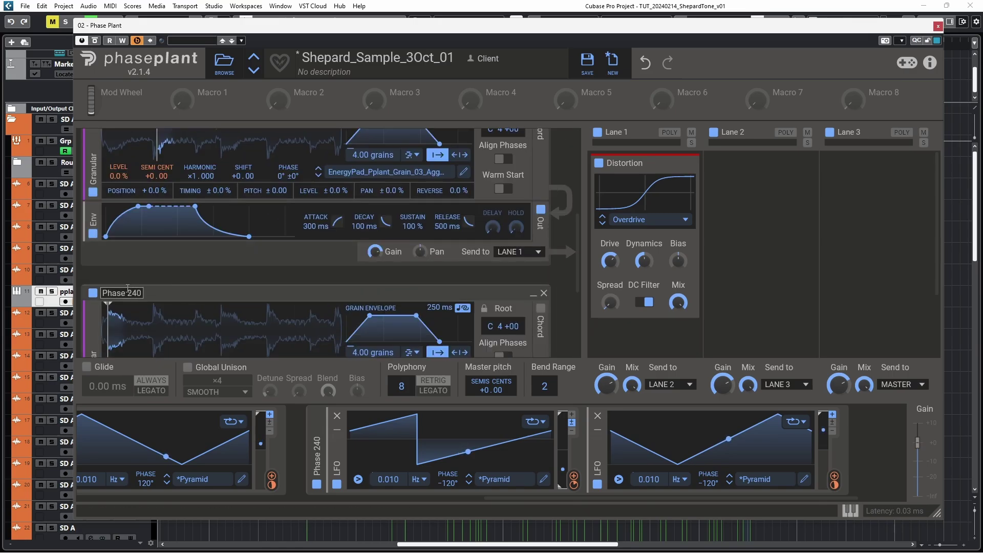
pyautogui.moveTo(108, 335); pyautogui.dragTo(253, 335)
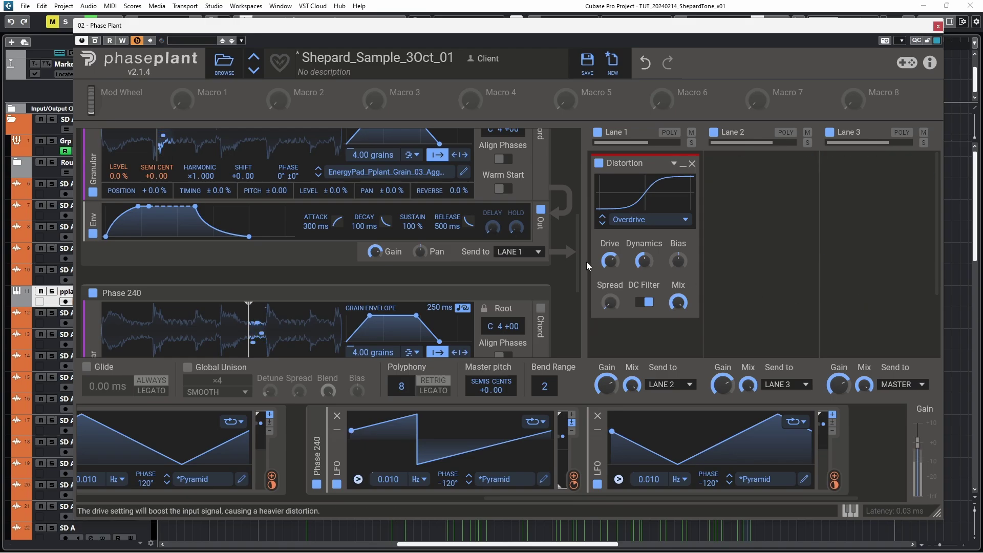
# Reposition the grain start points of "Phase 0" and "Phase 120", placing "Phase 0" at the mid-waveform transient and "Phase 120" at a late one
pyautogui.scroll(-2, 573, 280)
pyautogui.scroll(9, 571, 283)
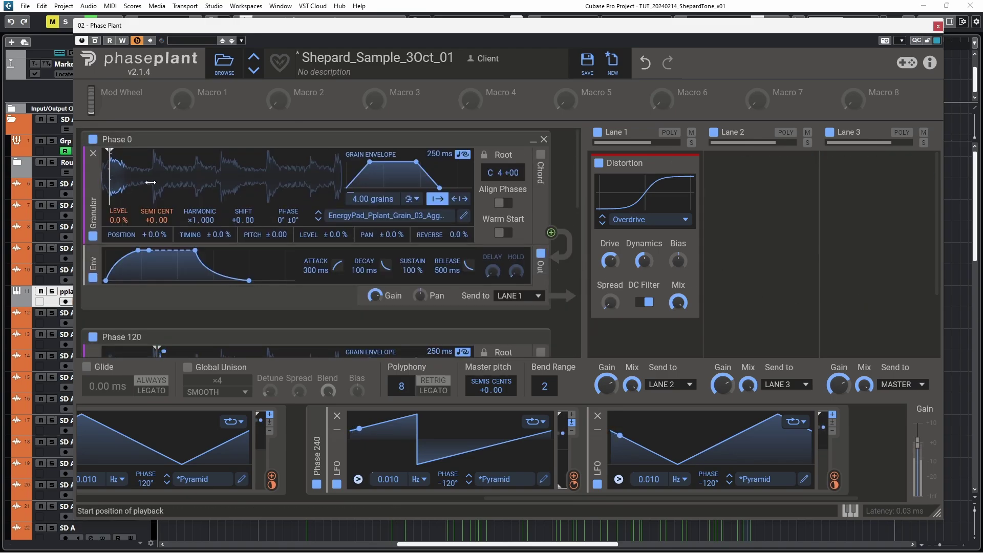
pyautogui.moveTo(108, 184); pyautogui.dragTo(276, 186)
pyautogui.scroll(-4, 277, 186)
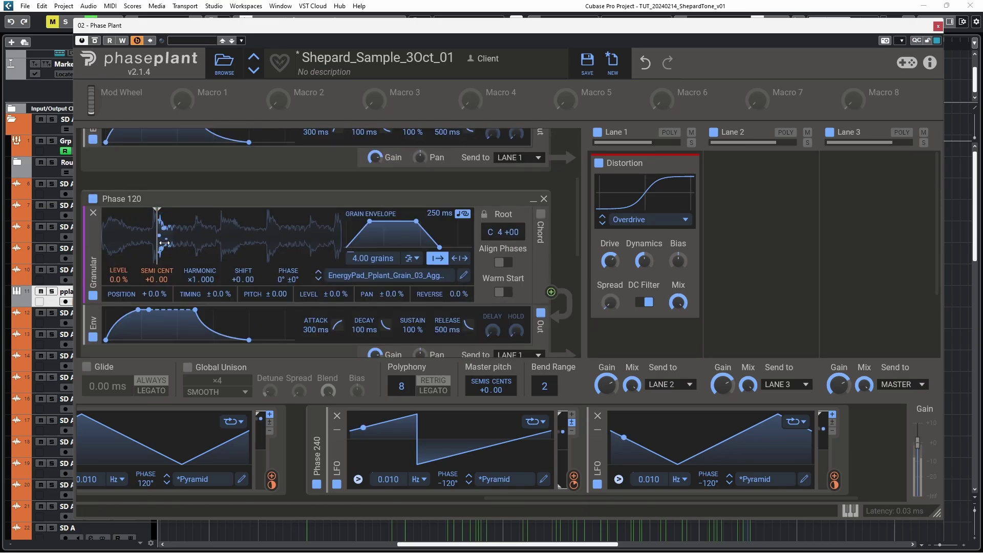
pyautogui.moveTo(160, 244)
pyautogui.mouseDown()
pyautogui.moveTo(280, 243)
pyautogui.moveTo(158, 236)
pyautogui.moveTo(249, 236)
pyautogui.mouseUp()
pyautogui.scroll(-4, 274, 245)
pyautogui.scroll(7, 249, 236)
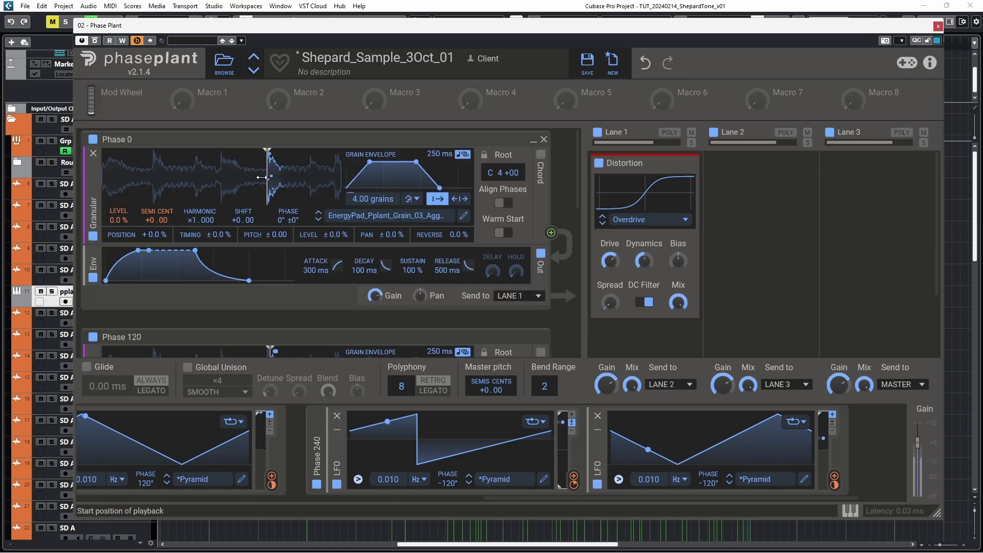
pyautogui.moveTo(262, 177); pyautogui.dragTo(225, 180)
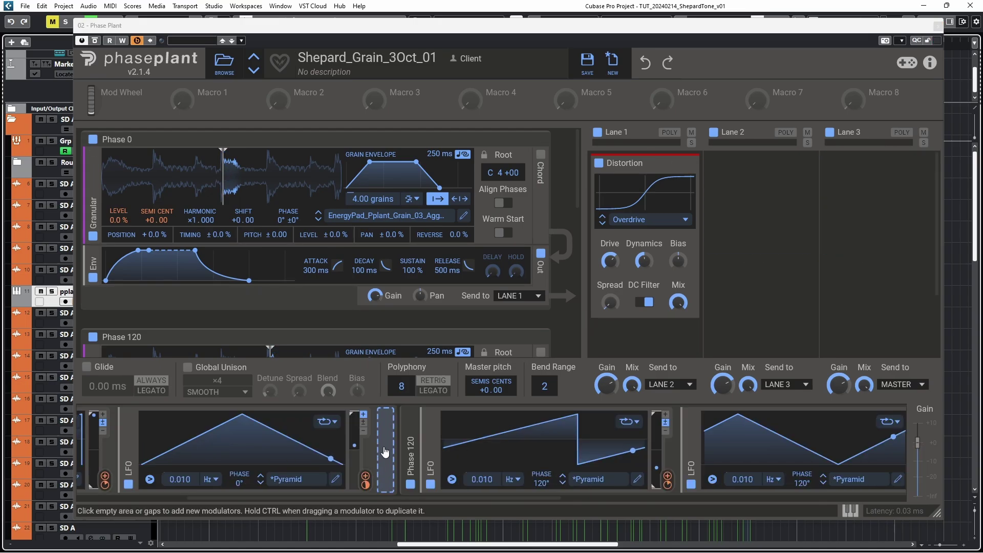
# Change the third LFO in the "Phase 0" group to the Sine shape and modulate the "Phase 0" grain start position with it
pyautogui.click(558, 479)
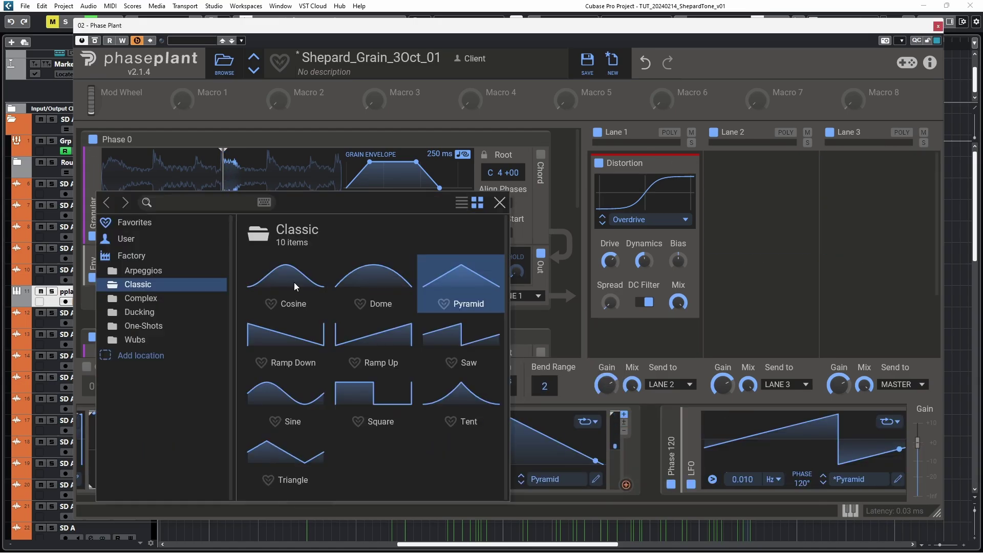
pyautogui.click(272, 388)
pyautogui.moveTo(625, 485); pyautogui.dragTo(219, 177)
pyautogui.scroll(-6, 307, 230)
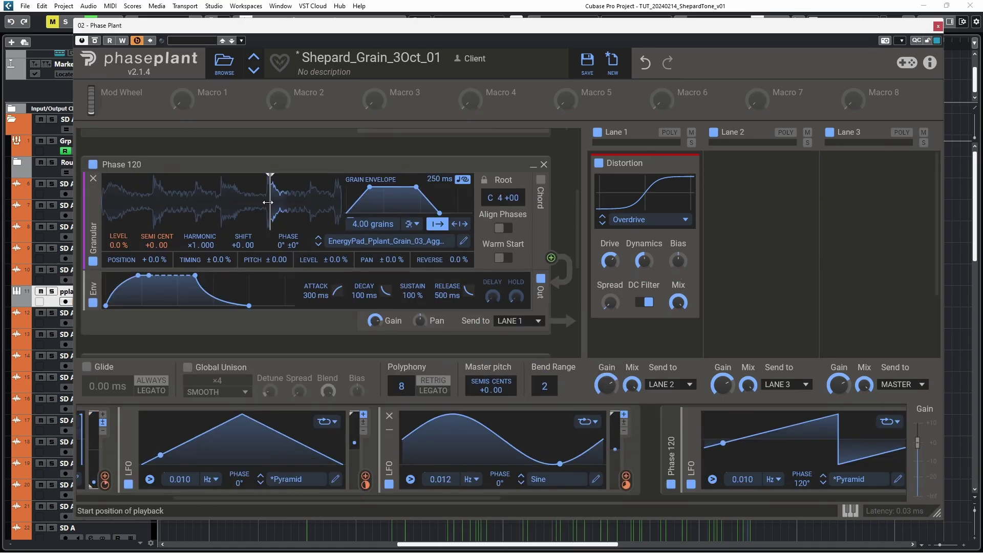
pyautogui.hscroll(6, 491, 450)
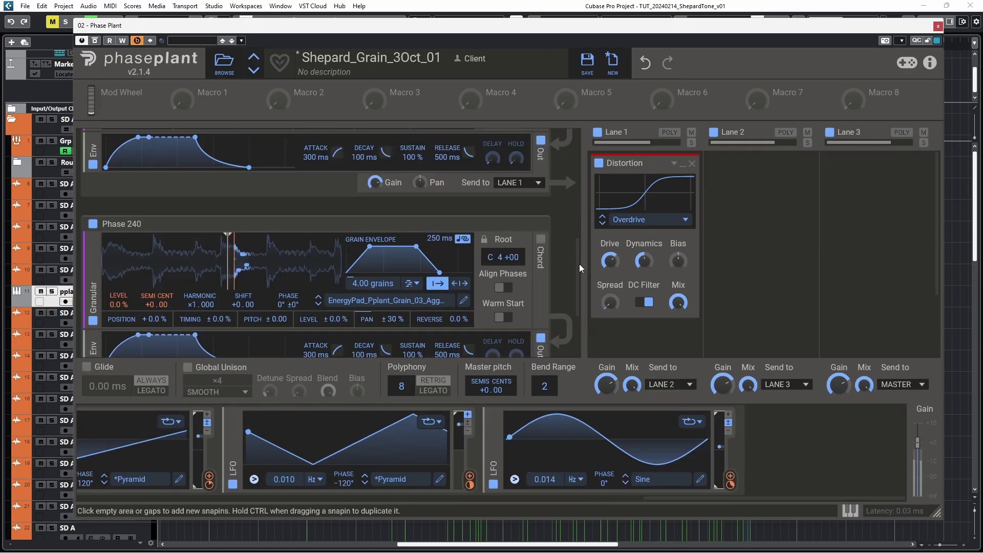
pyautogui.scroll(6, 574, 265)
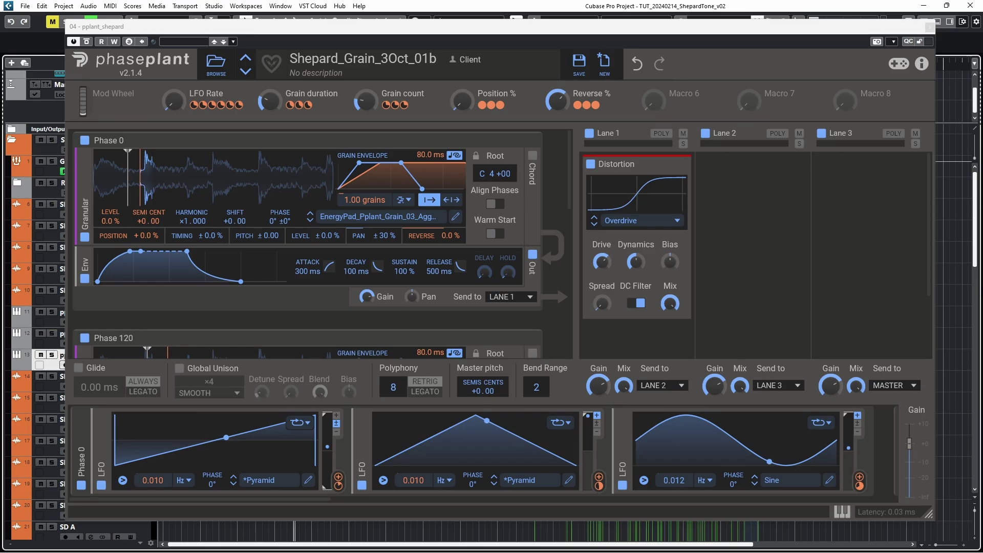
# Audition the Grain duration, Grain count and Reverse % macros of the Shepard_Grain_3Oct_01b preset
pyautogui.scroll(-3, 563, 189)
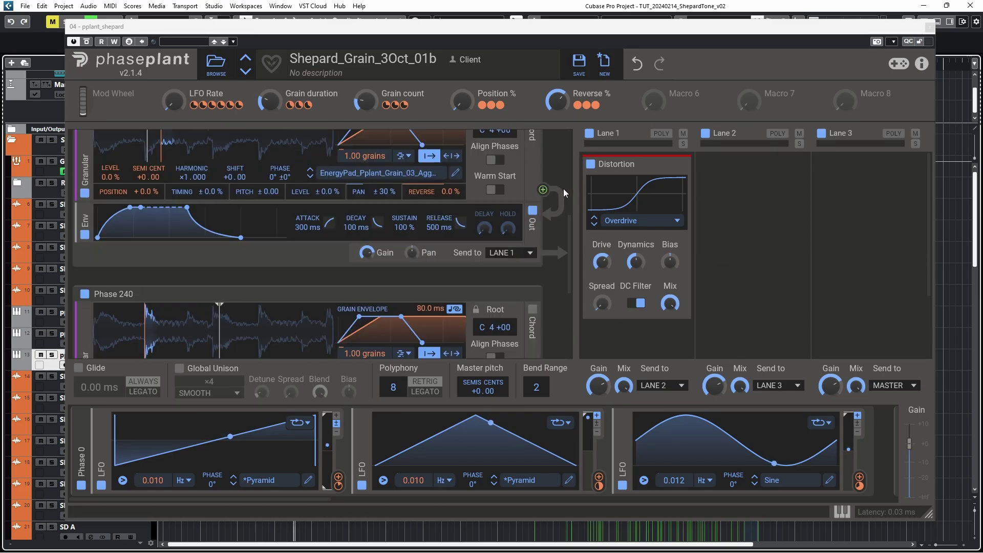
pyautogui.scroll(3, 499, 260)
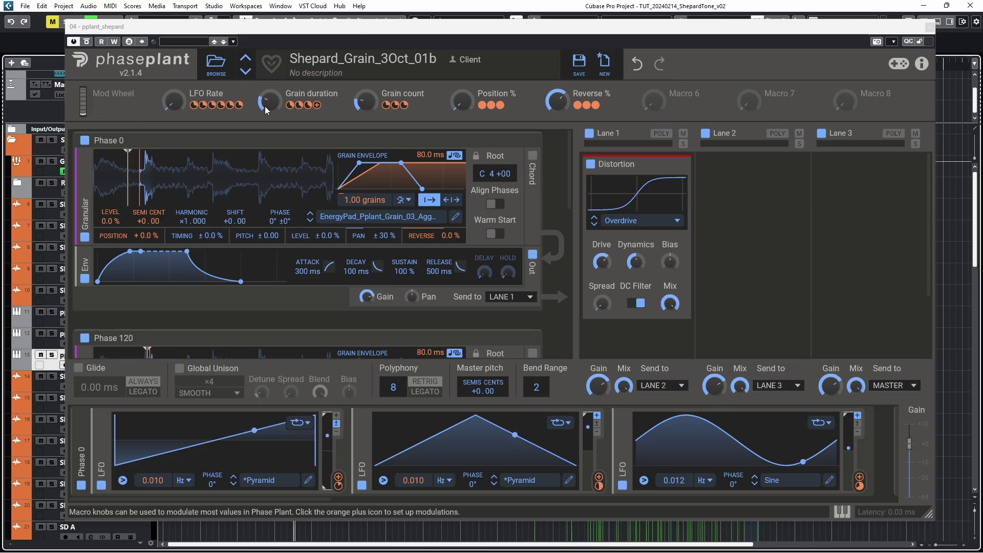
pyautogui.moveTo(265, 108); pyautogui.dragTo(272, 127)
pyautogui.moveTo(366, 105)
pyautogui.mouseDown()
pyautogui.moveTo(366, 77)
pyautogui.moveTo(366, 114)
pyautogui.mouseUp()
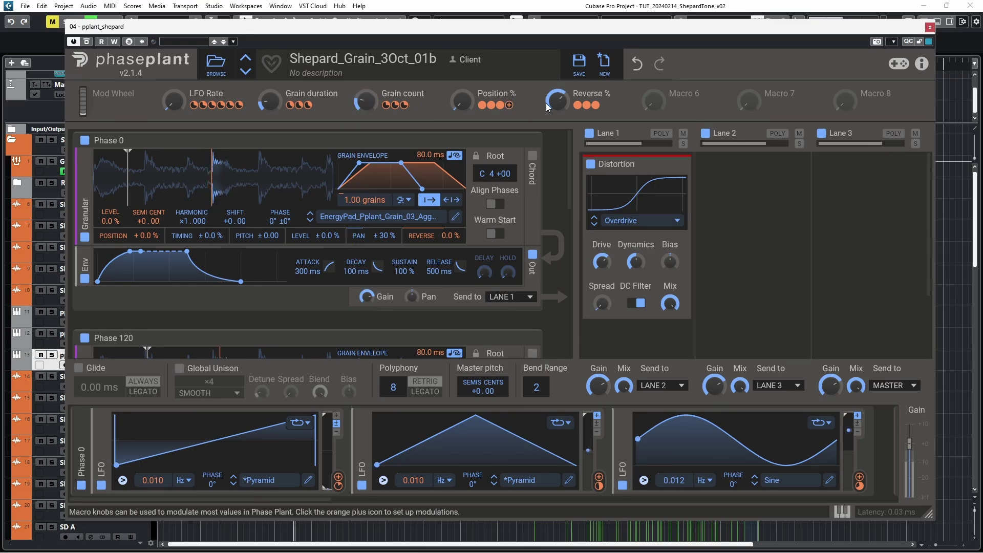
pyautogui.moveTo(546, 103); pyautogui.dragTo(546, 120)
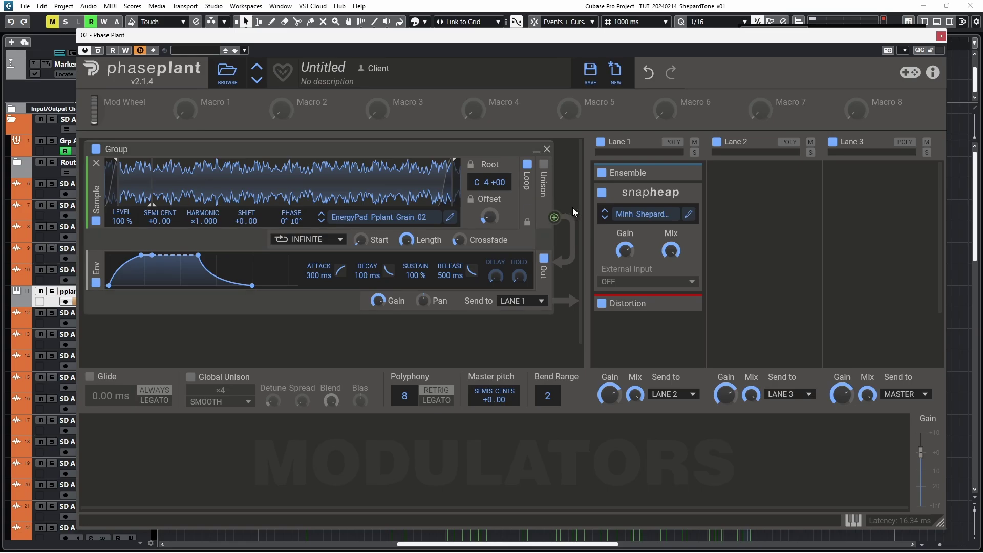
# Compare the sound with the Snap Heap effect bypassed and enabled, and open its comb filter patch for inspection
pyautogui.click(602, 192)
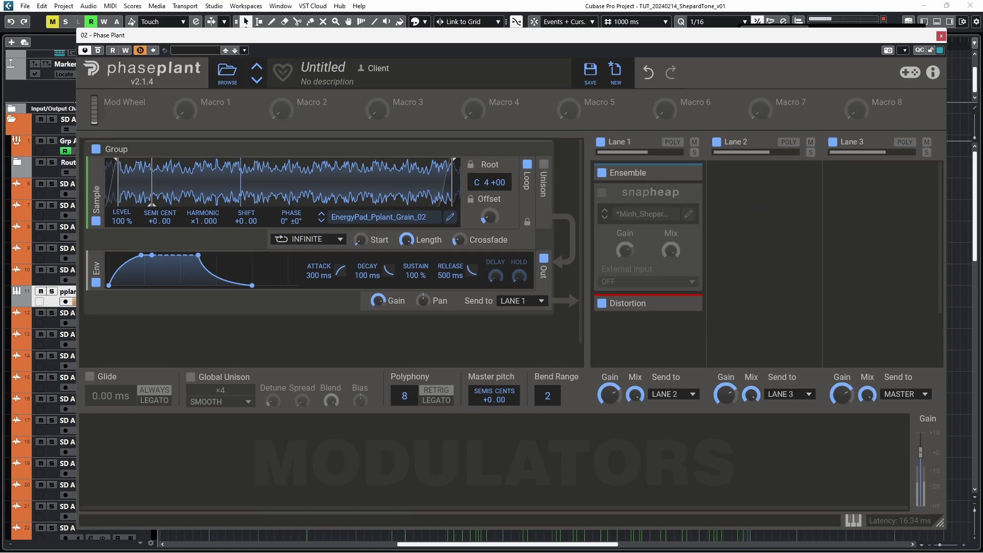
pyautogui.click(603, 192)
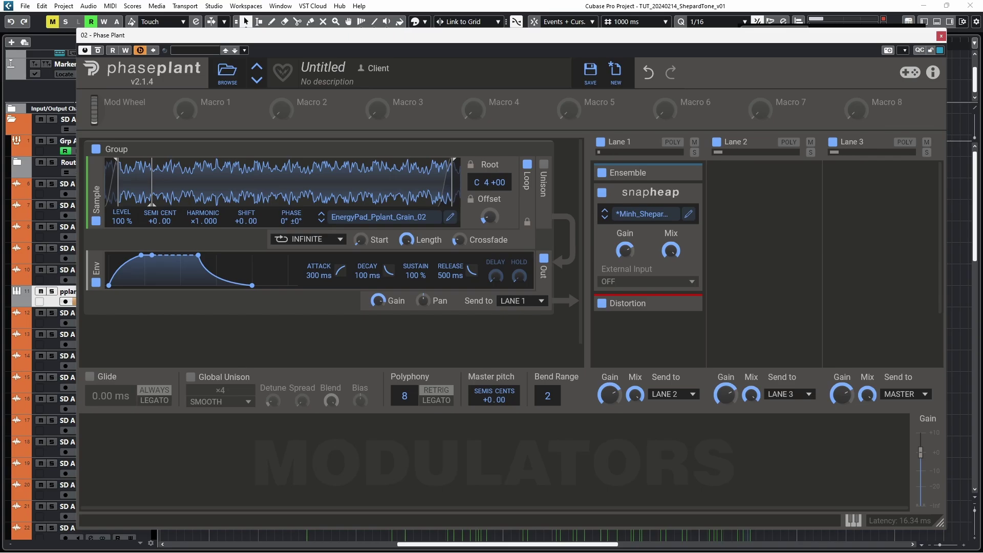
pyautogui.click(650, 192)
pyautogui.moveTo(896, 96); pyautogui.dragTo(800, 80)
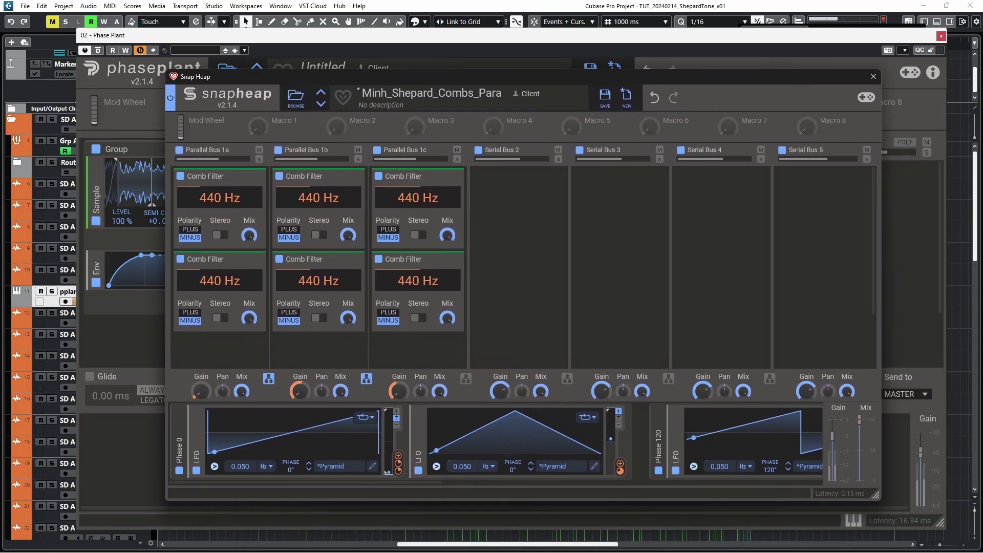